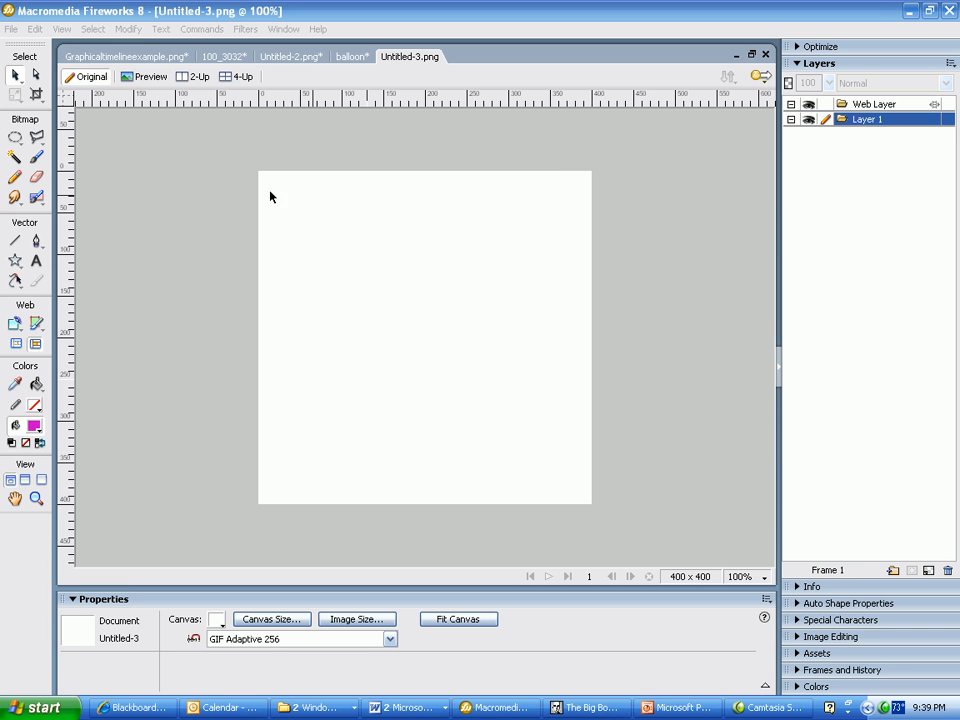
Resize the blank image to 600 by 400 pixels with proportions unconstrained.
left_click(130, 30)
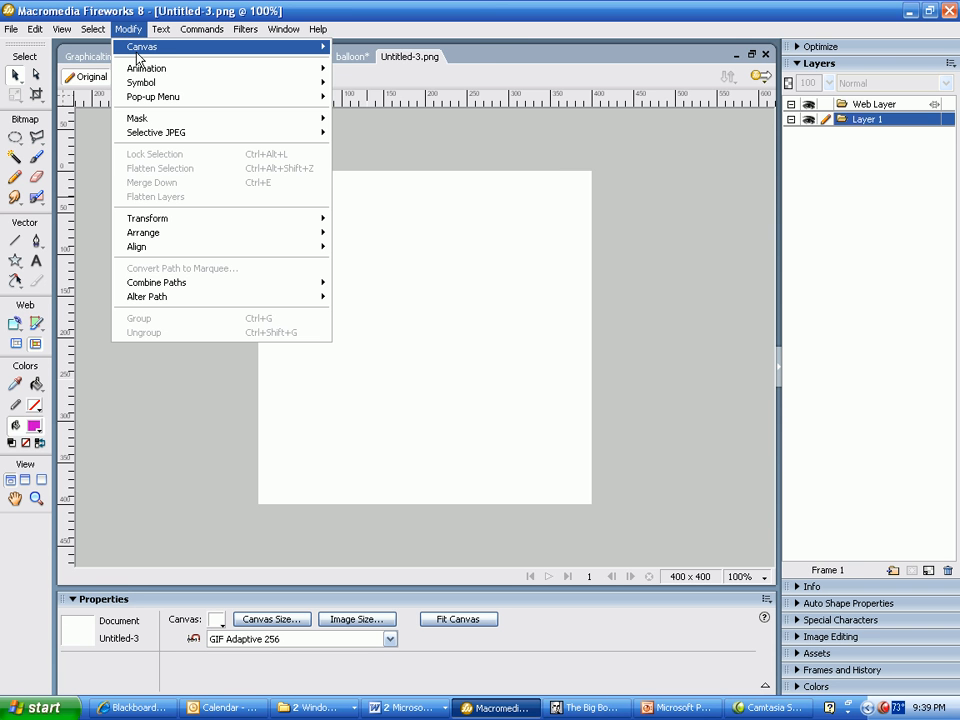
mouse_move(137, 55)
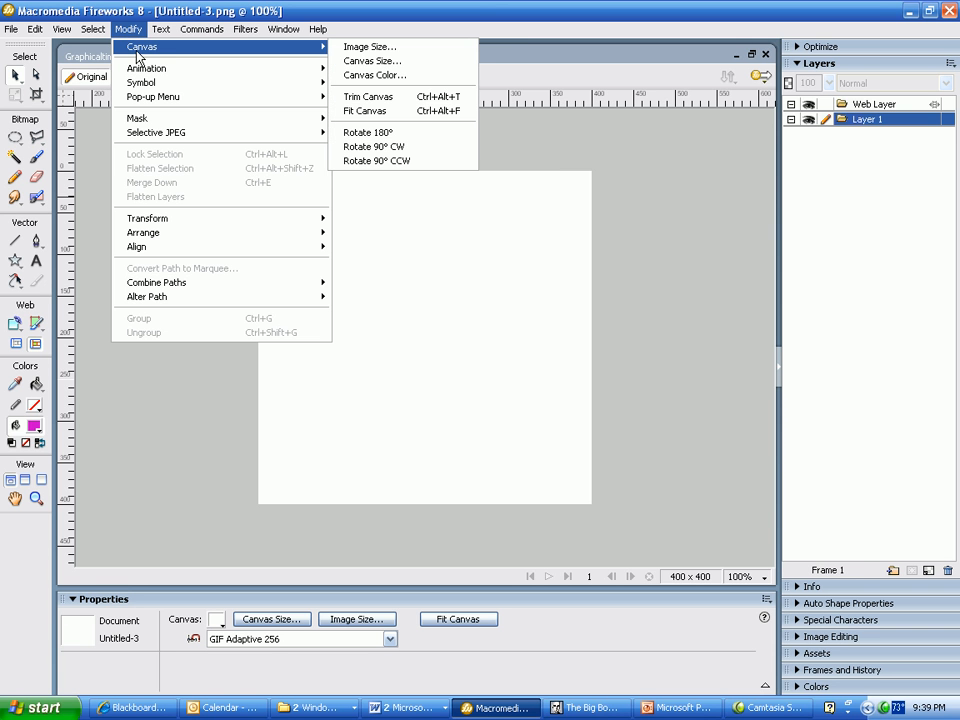
left_click(360, 48)
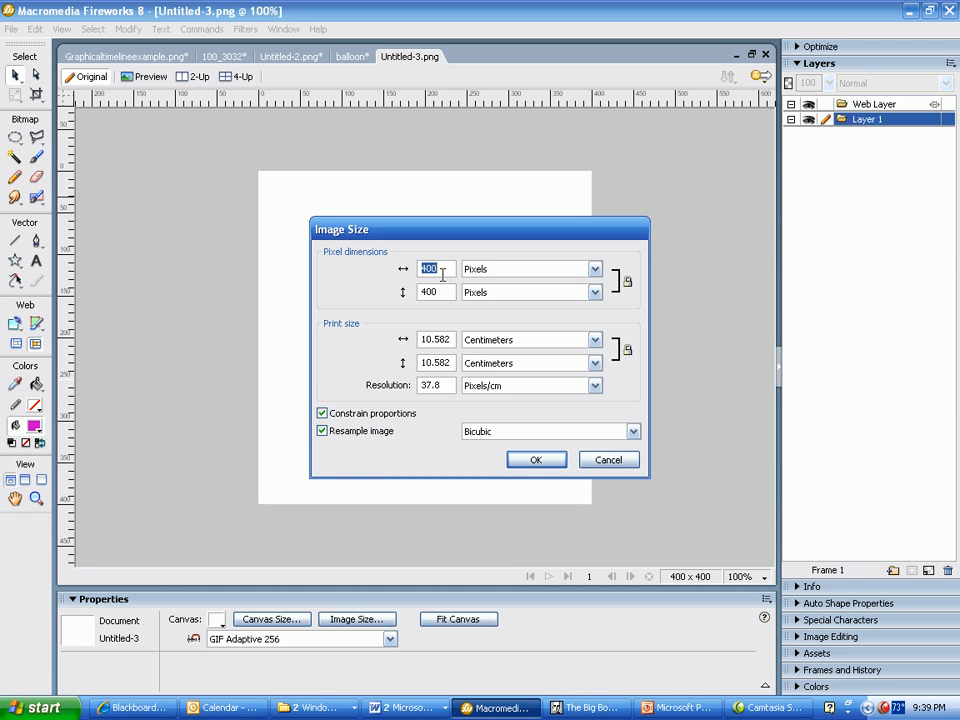
type("600")
left_click(322, 413)
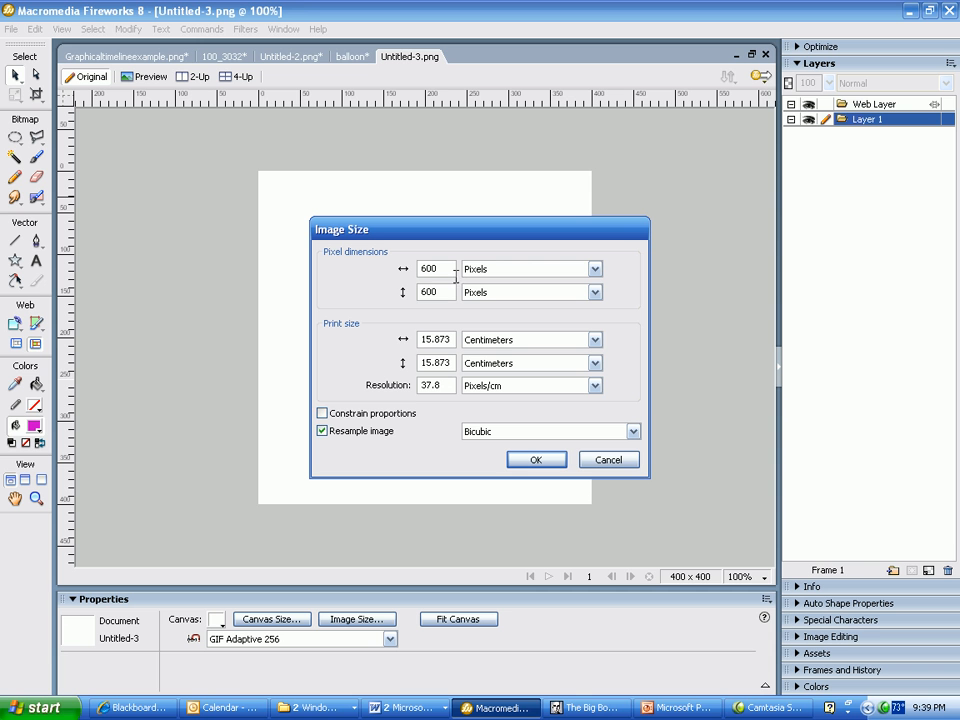
type("4")
left_click(552, 462)
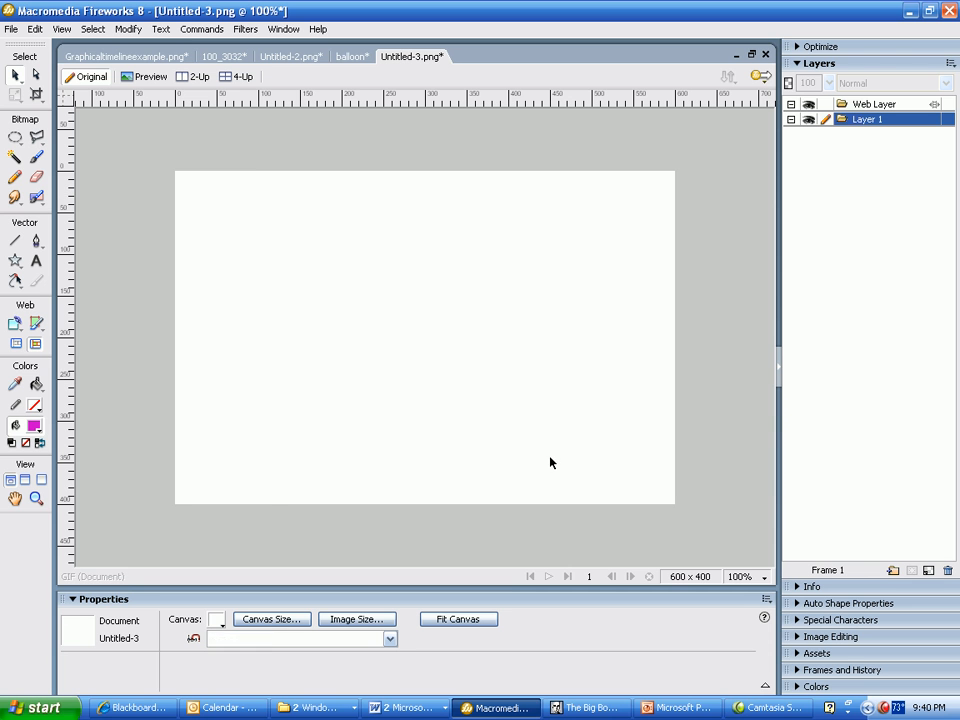
Select everything in the balloon document and copy it.
left_click(352, 57)
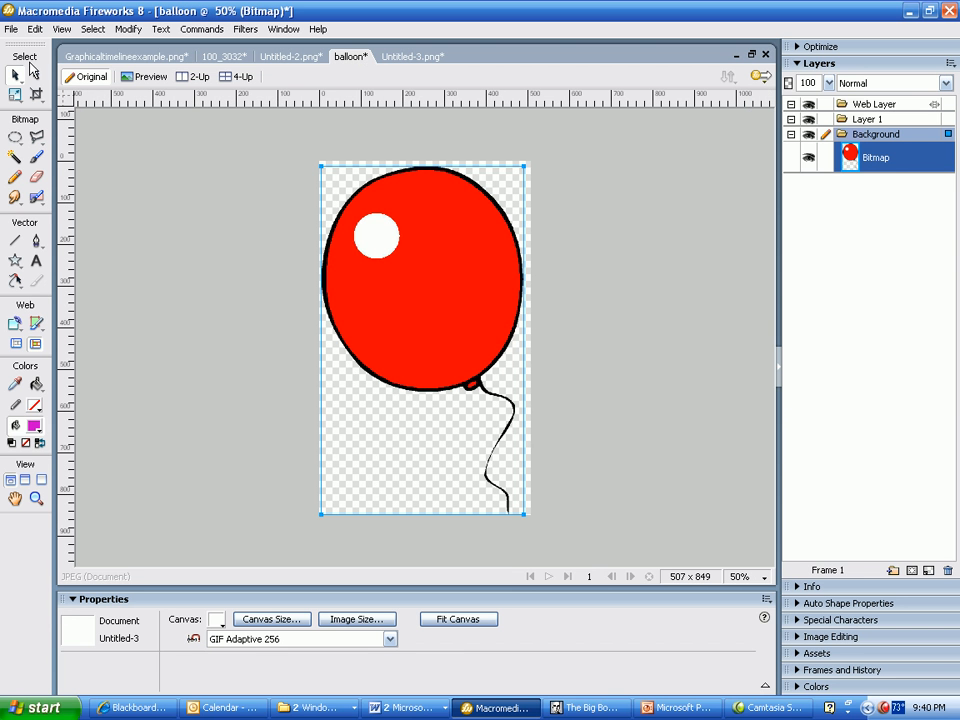
left_click(96, 29)
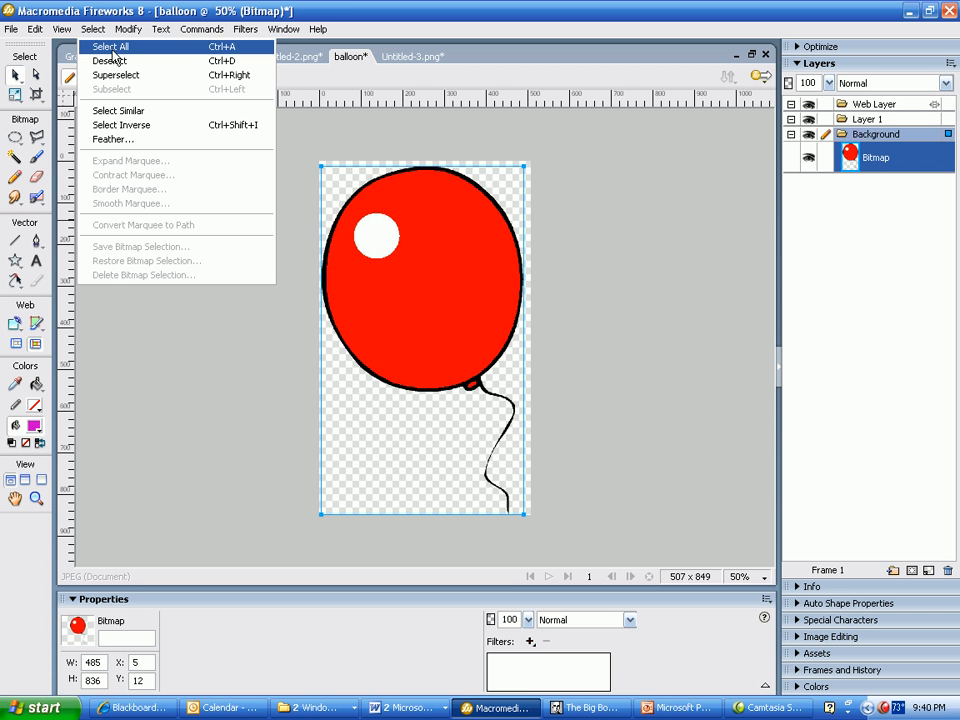
left_click(112, 50)
left_click(40, 31)
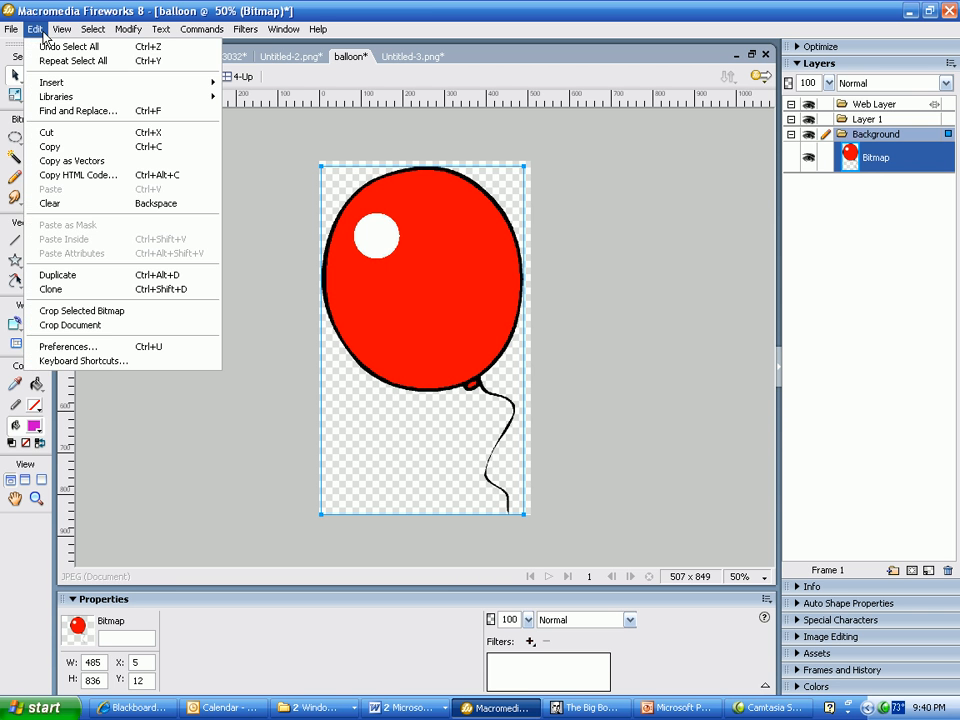
left_click(60, 150)
Paste the copied balloon into Untitled-3.png, resampling it to match the document's resolution.
left_click(414, 58)
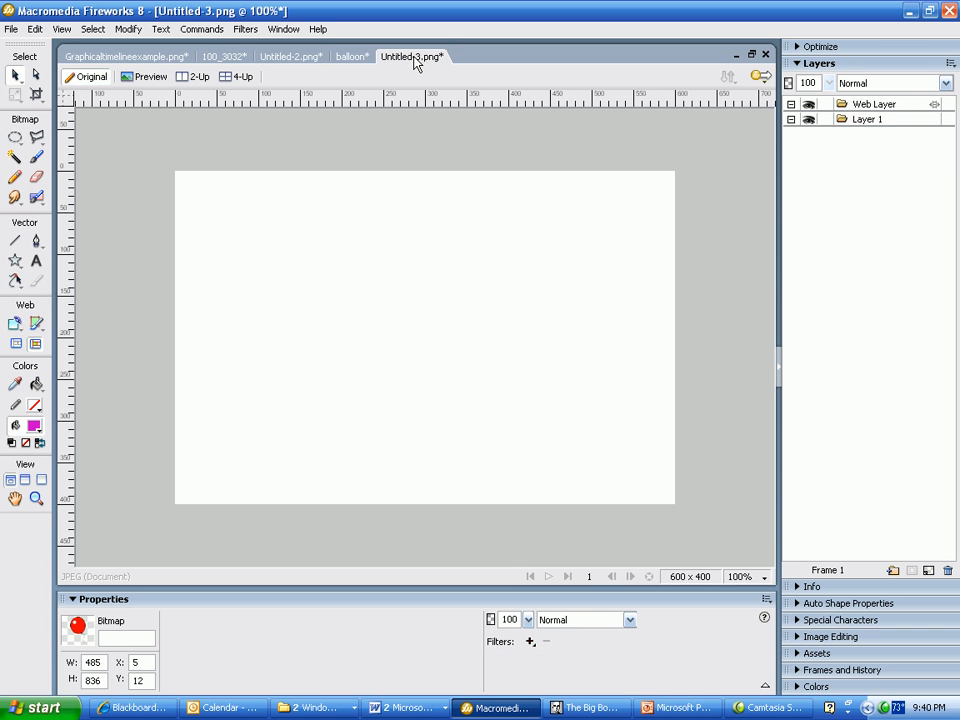
left_click(38, 30)
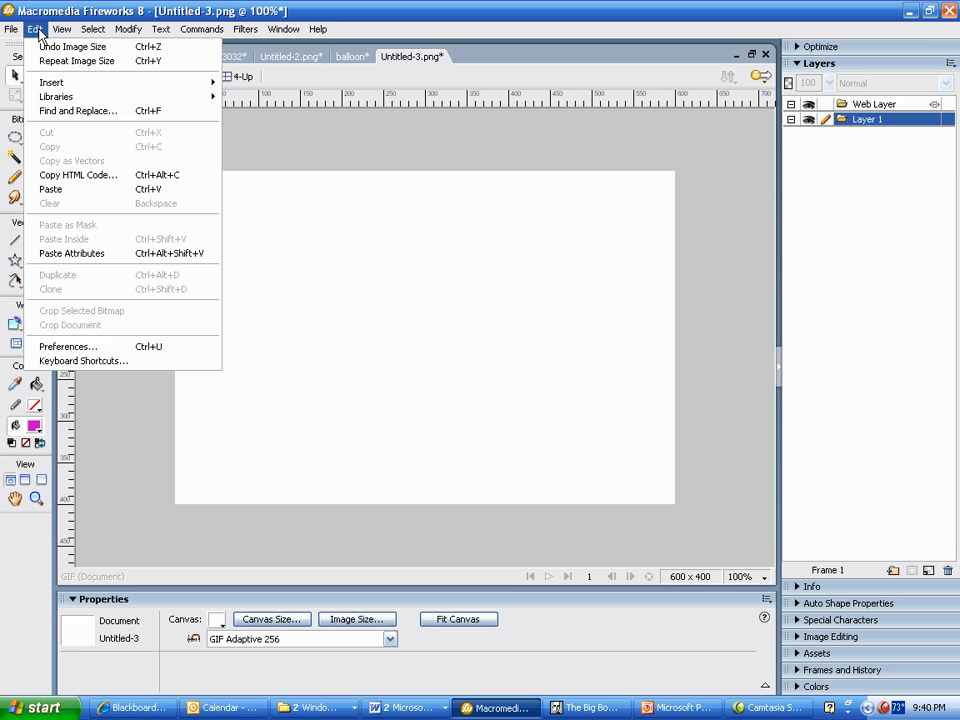
left_click(51, 189)
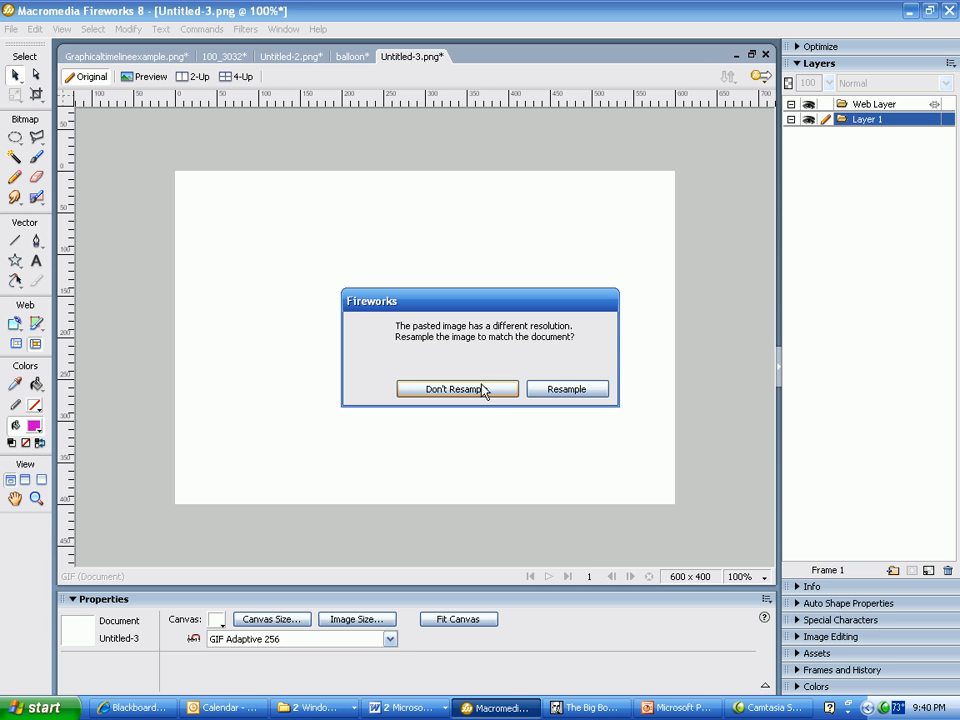
left_click(563, 393)
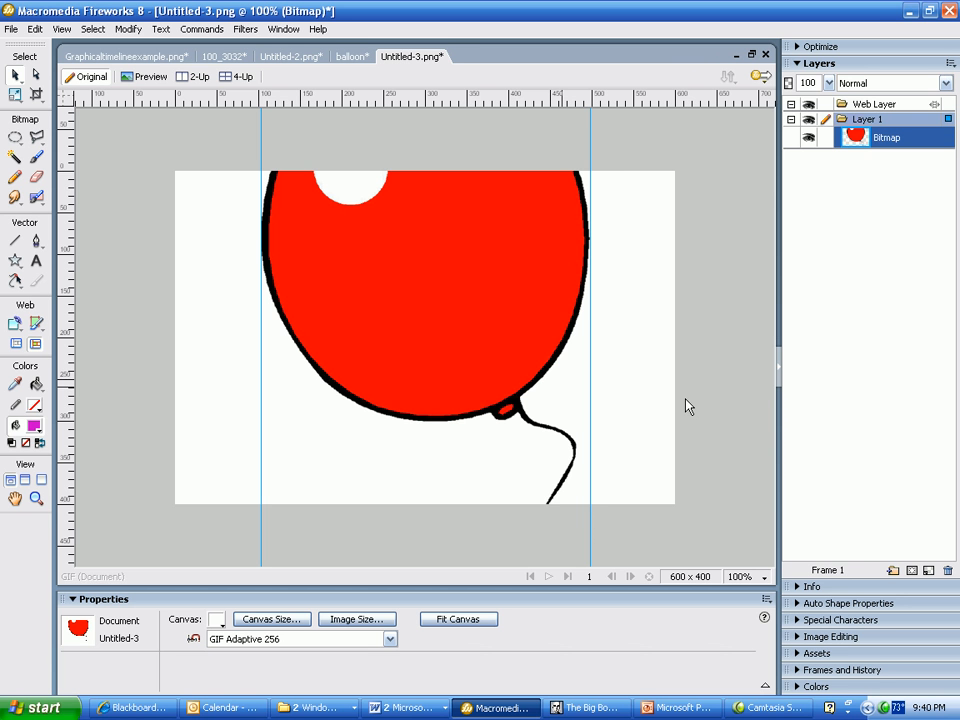
Scale the pasted balloon down to about 152 by 262 pixels, place it at about X 40, Y 89, and deselect it.
left_click_drag(427, 281, 431, 384)
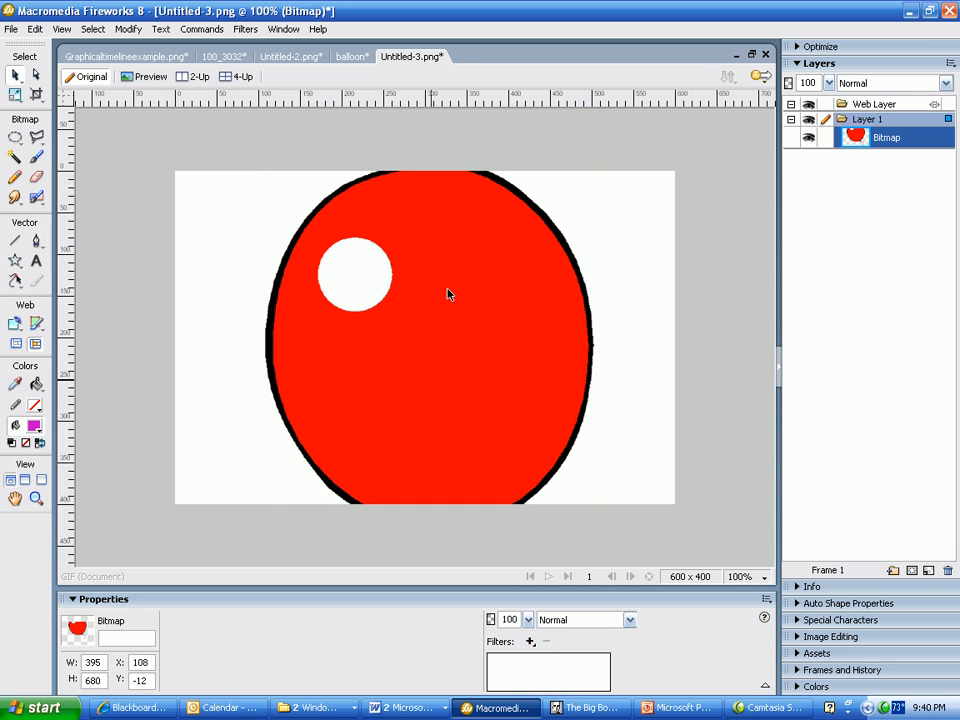
left_click_drag(448, 294, 448, 328)
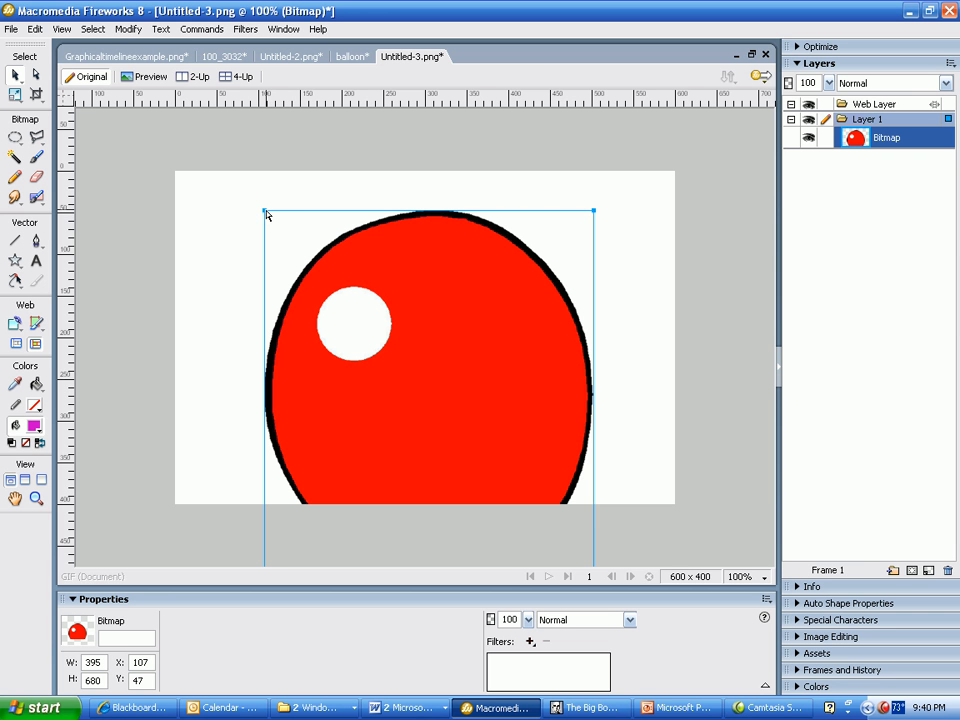
mouse_move(265, 212)
left_mouse_down()
mouse_move(566, 494)
mouse_move(531, 476)
mouse_move(502, 489)
mouse_move(513, 537)
mouse_move(456, 420)
mouse_move(354, 286)
mouse_move(281, 221)
left_mouse_up()
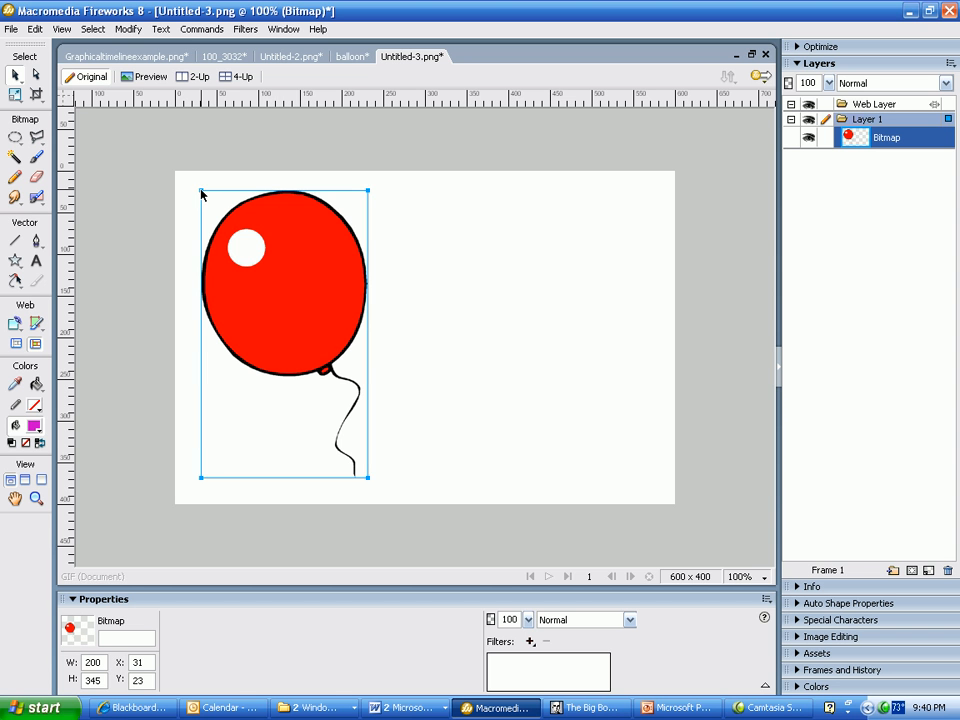
left_click_drag(203, 193, 257, 262)
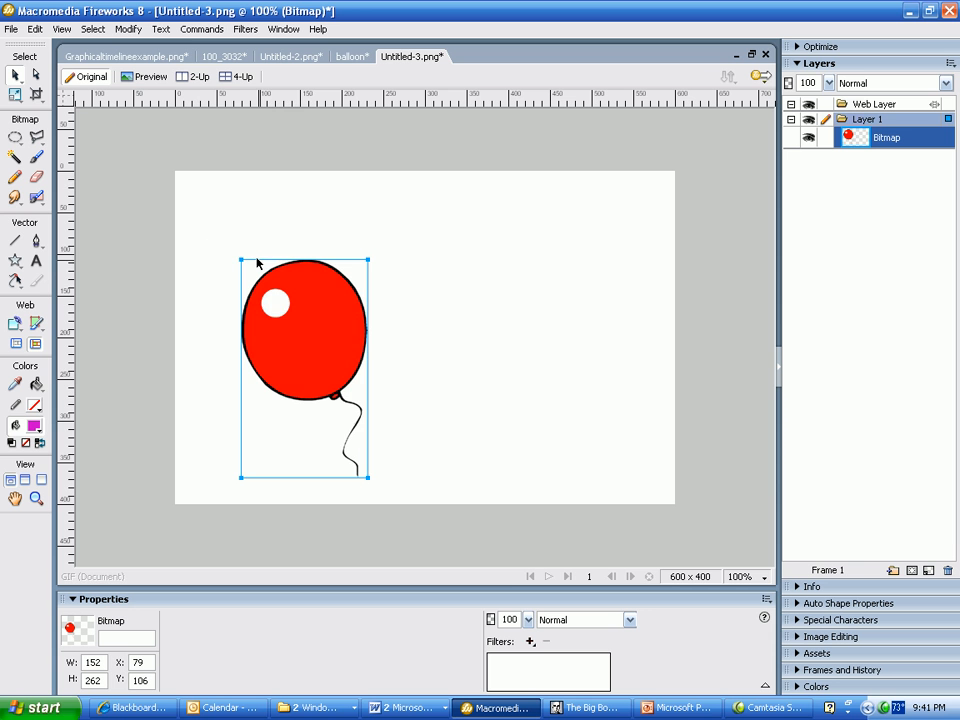
left_click_drag(317, 341, 284, 327)
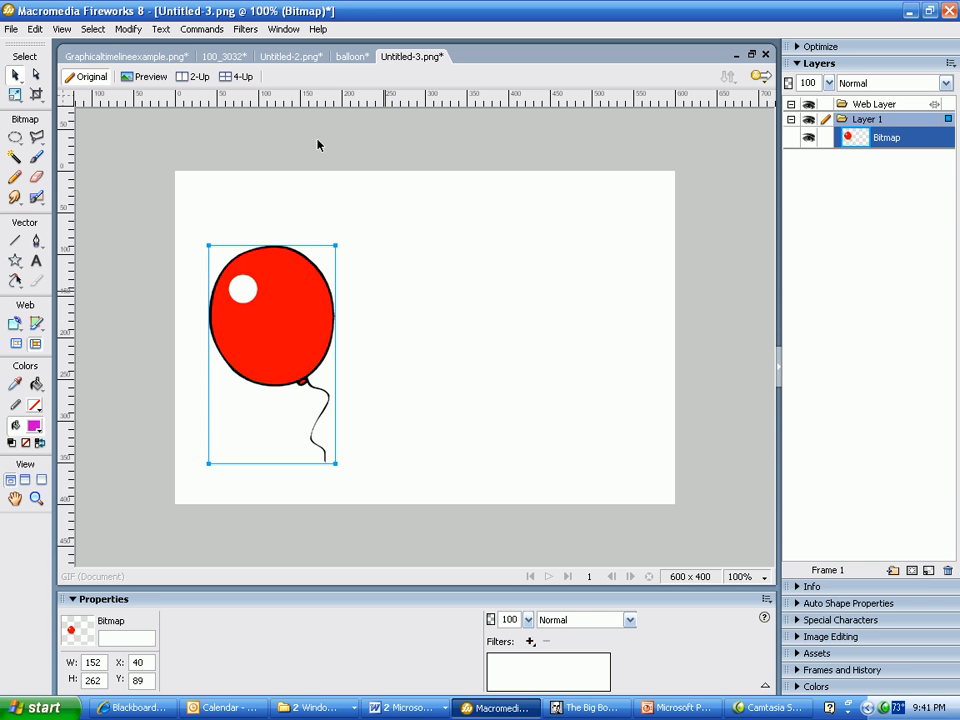
key("ctrl+d")
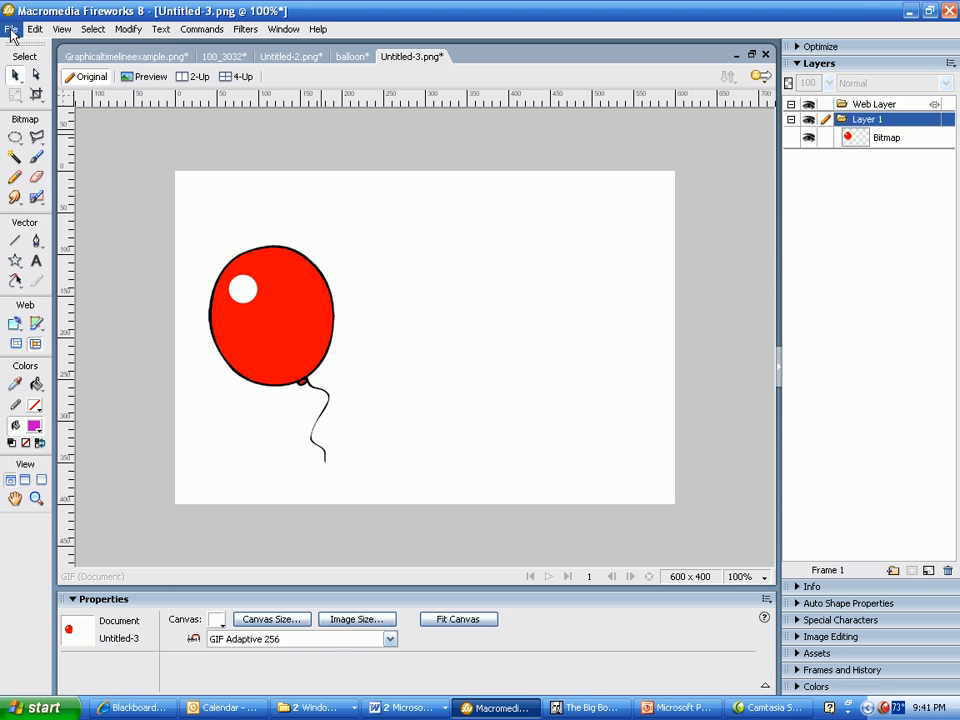
Open the cupcake image from the clip art folder.
left_click(11, 30)
left_click(15, 62)
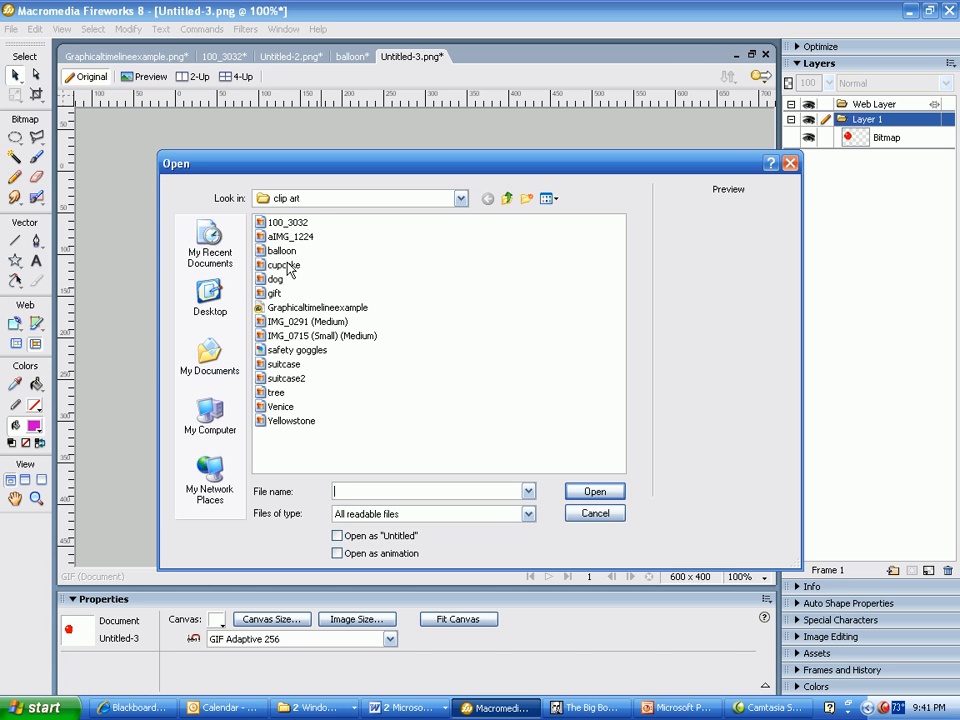
double_click(282, 204)
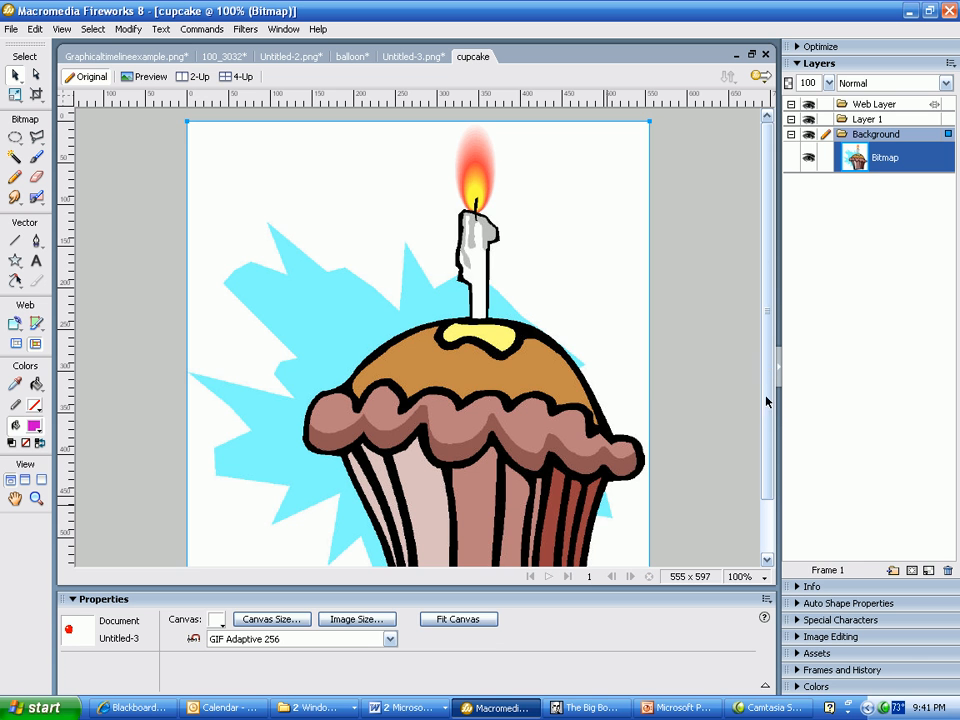
Delete the large blue starburst area left of the cupcake and the blue patch right of the candle, using the Magic Wand.
scroll(768, 415, "down", 2)
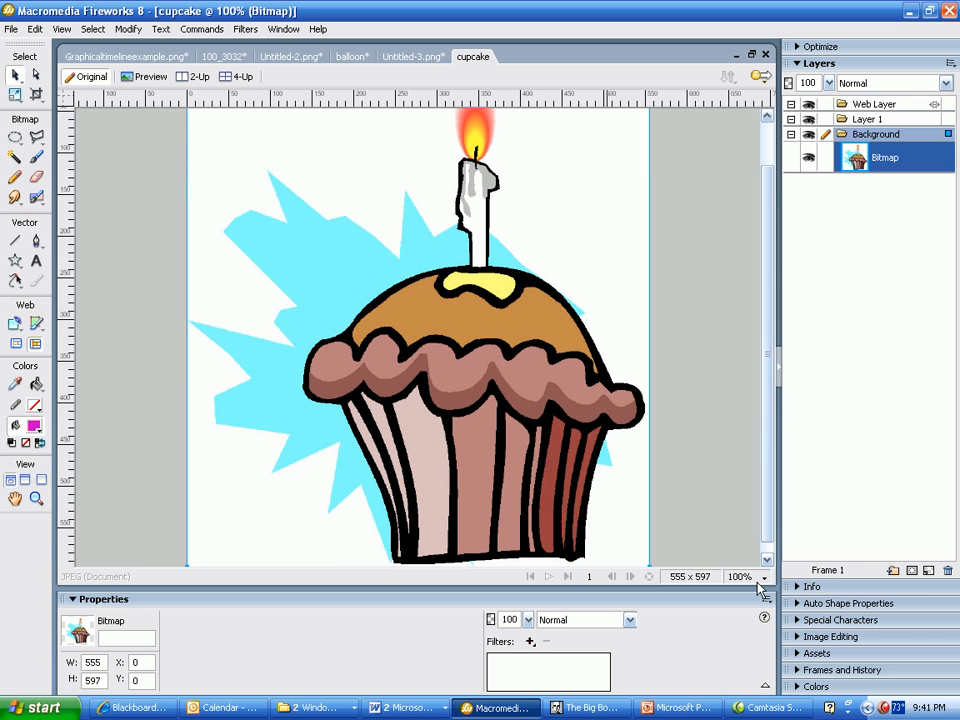
left_click(762, 578)
left_click(745, 432)
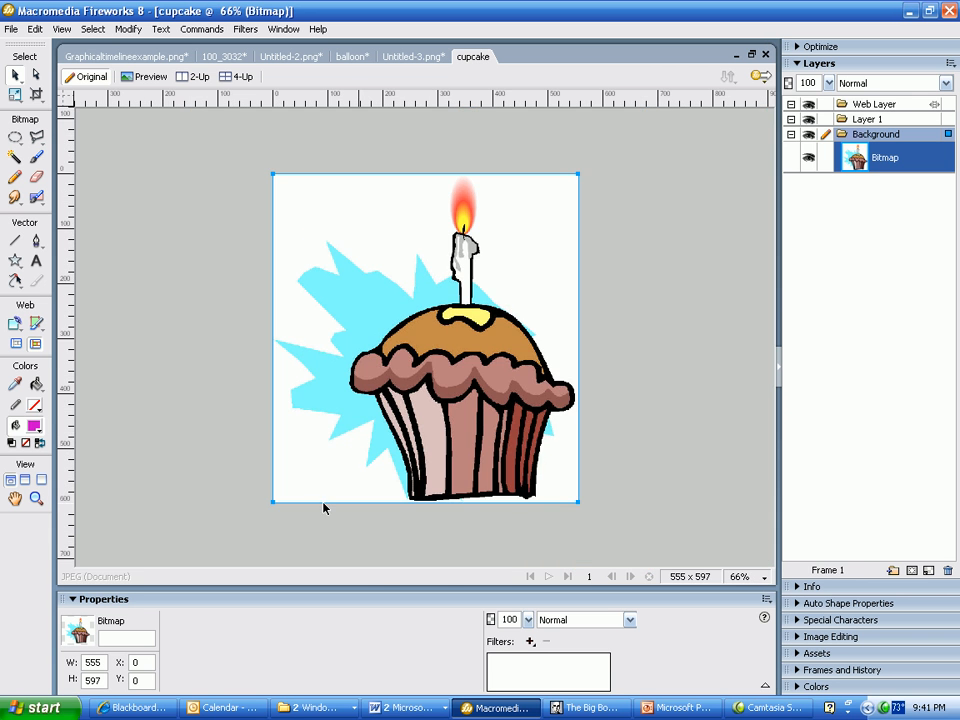
left_click(14, 156)
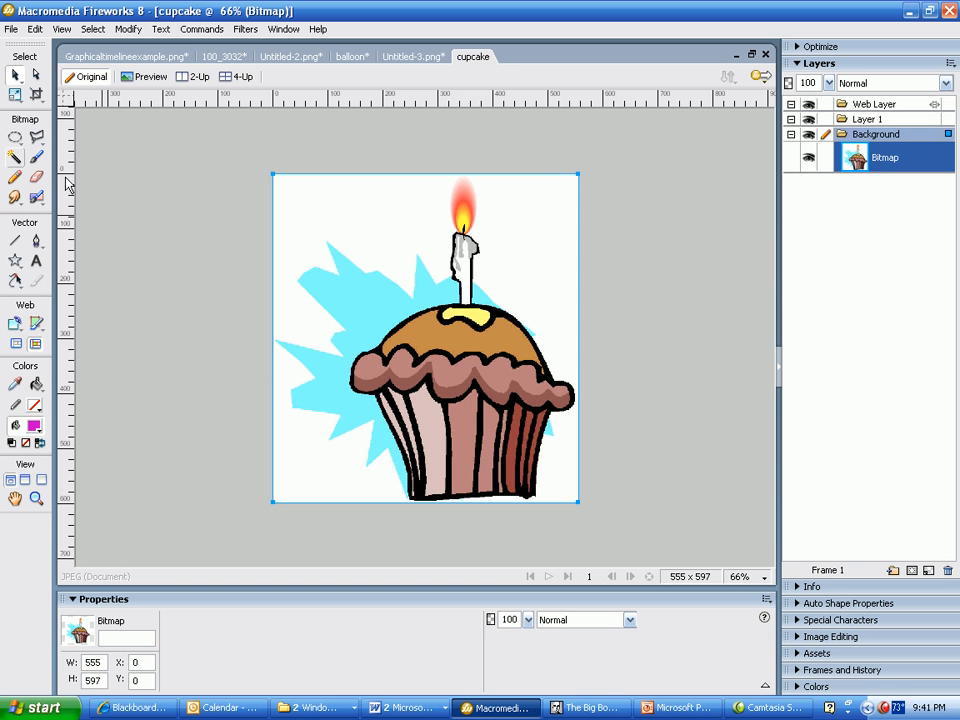
left_click(365, 312)
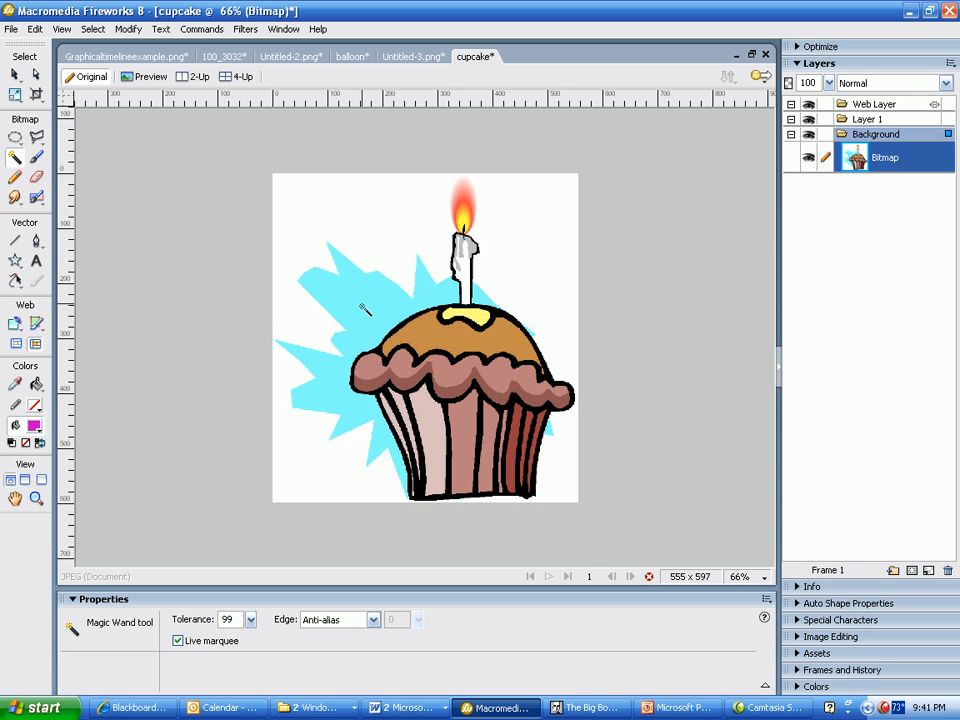
left_click(366, 311)
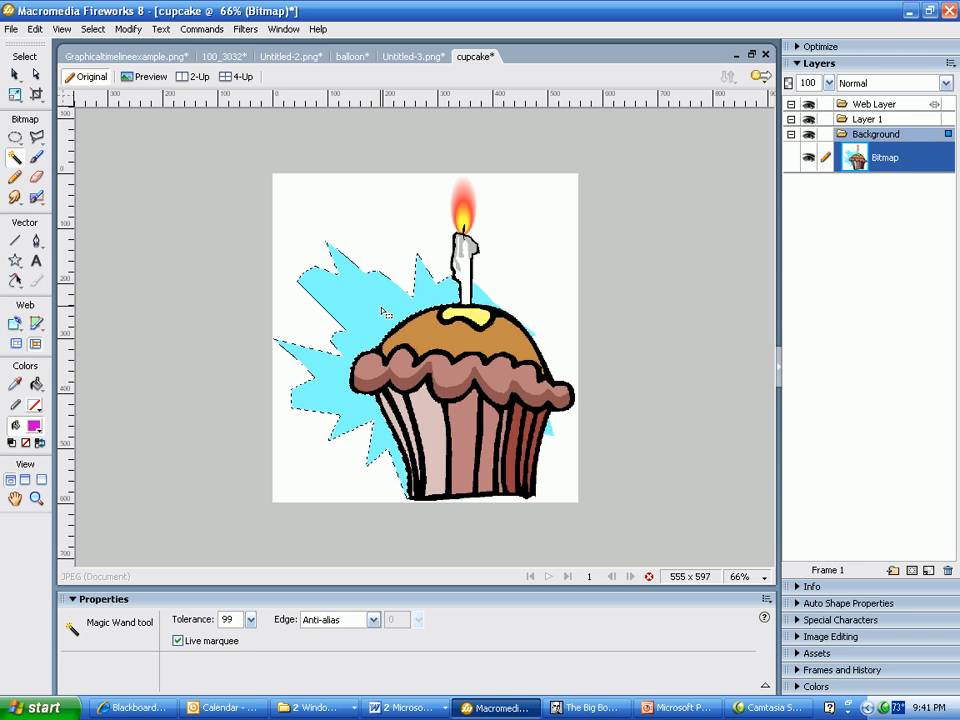
key("Delete")
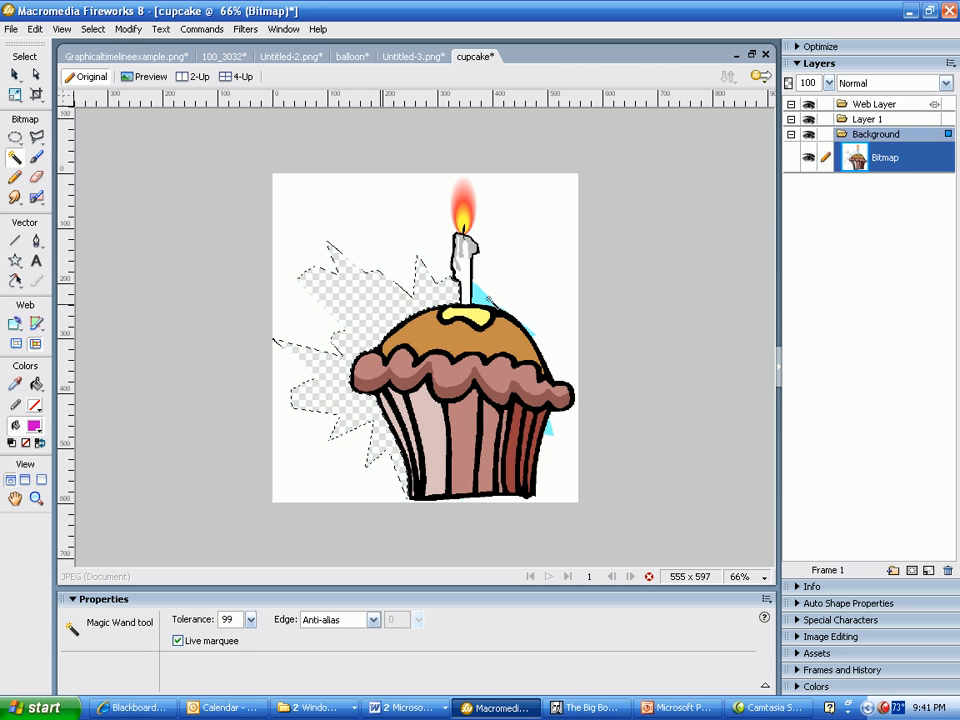
key("ctrl+d")
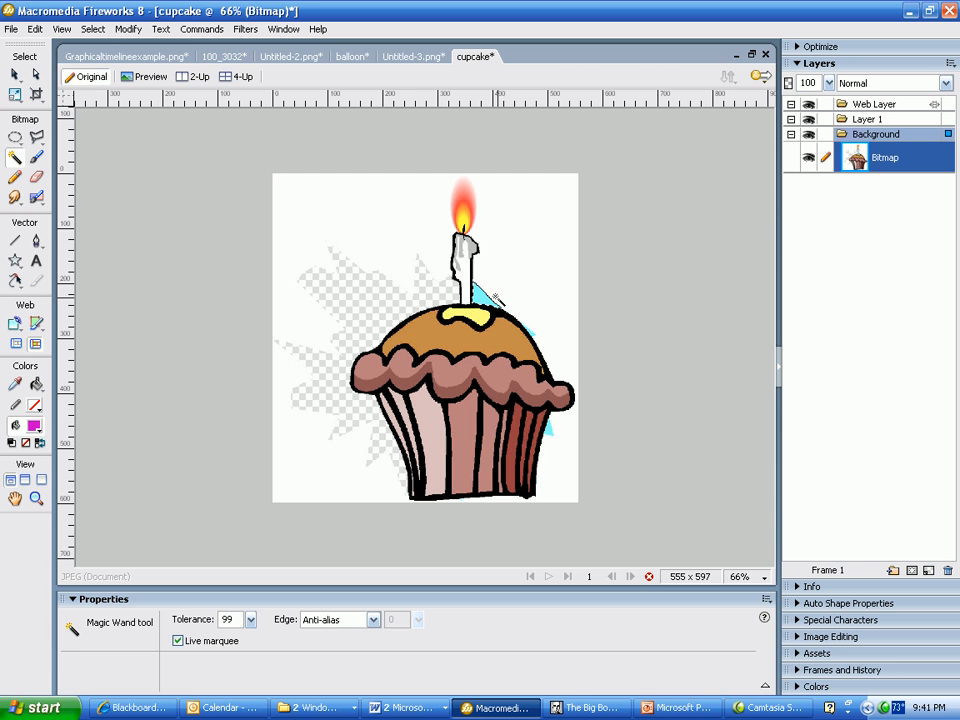
key("Delete")
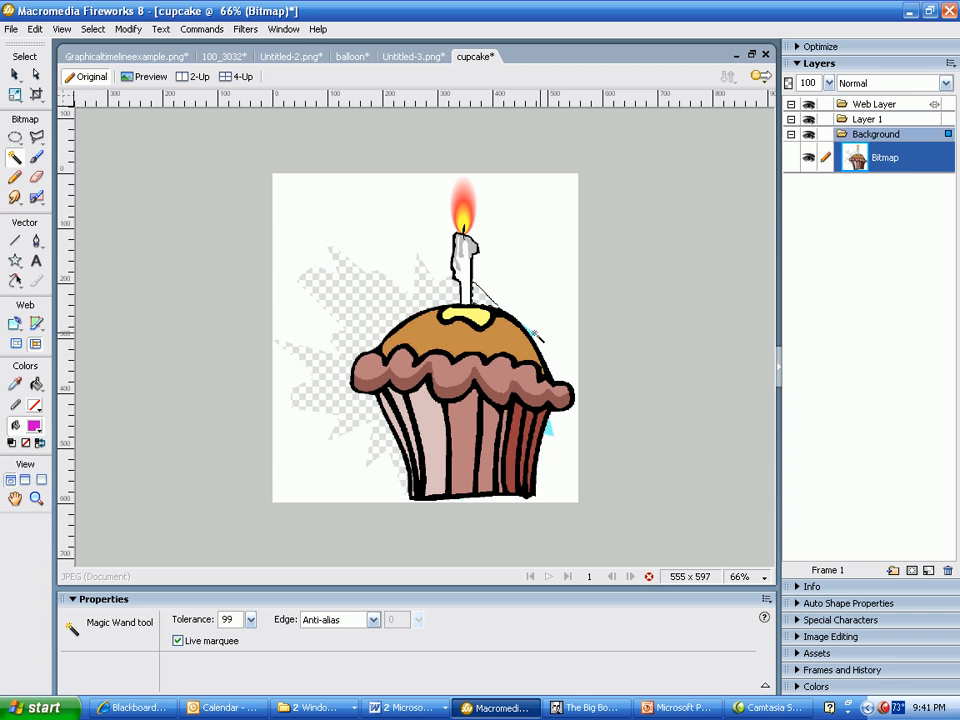
left_click(542, 340)
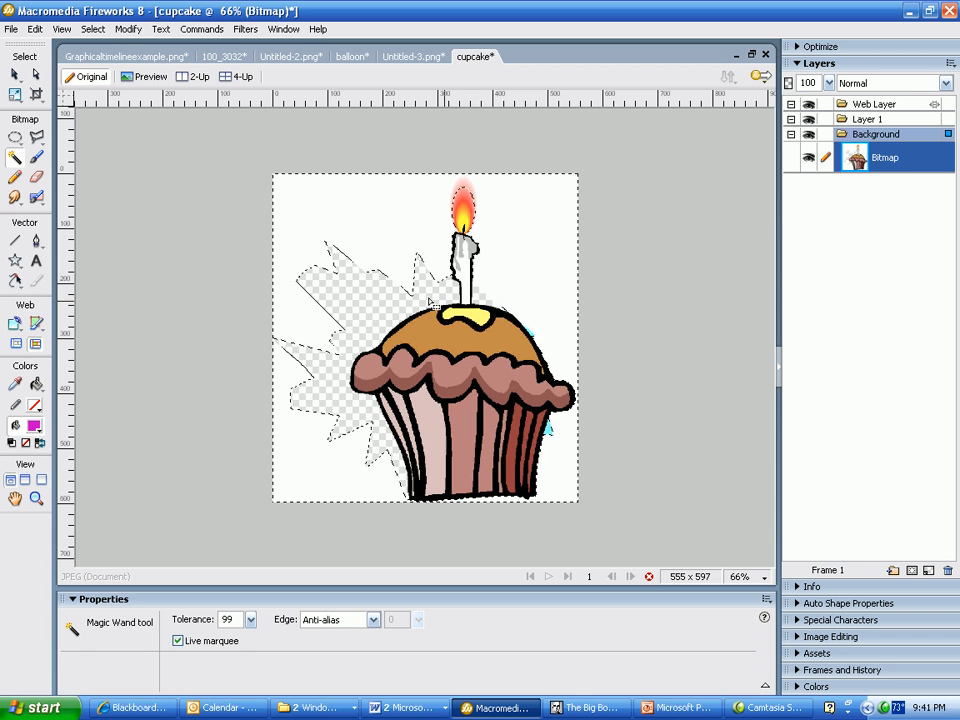
left_click(92, 29)
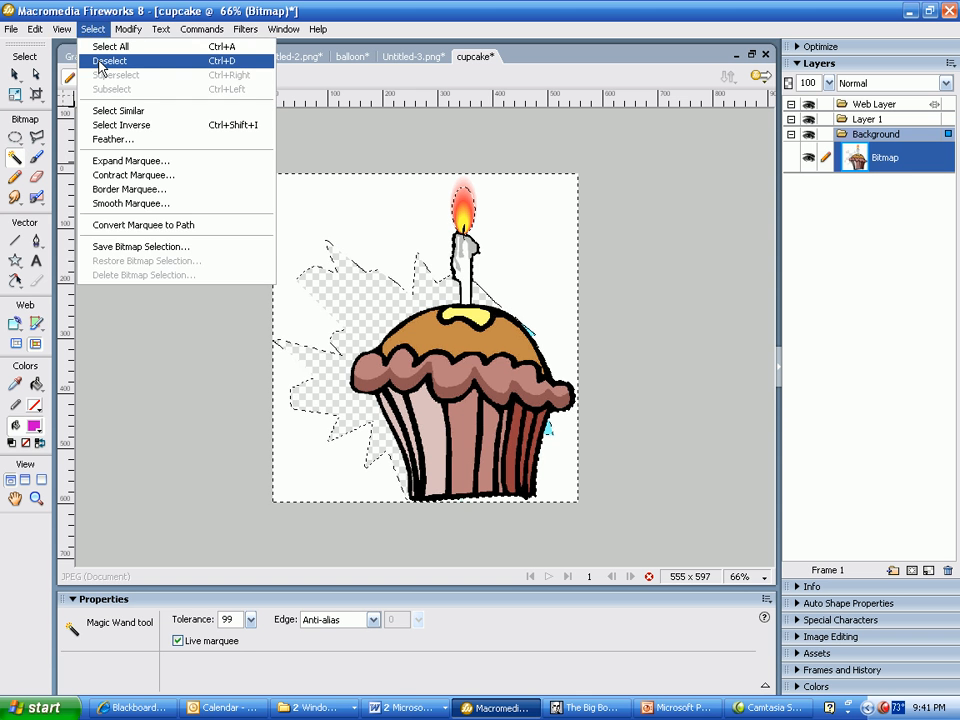
left_click(110, 62)
Delete the small blue triangle beside the lower right of the cupcake wrapper, using the Magic Wand at 150% zoom.
left_click(38, 498)
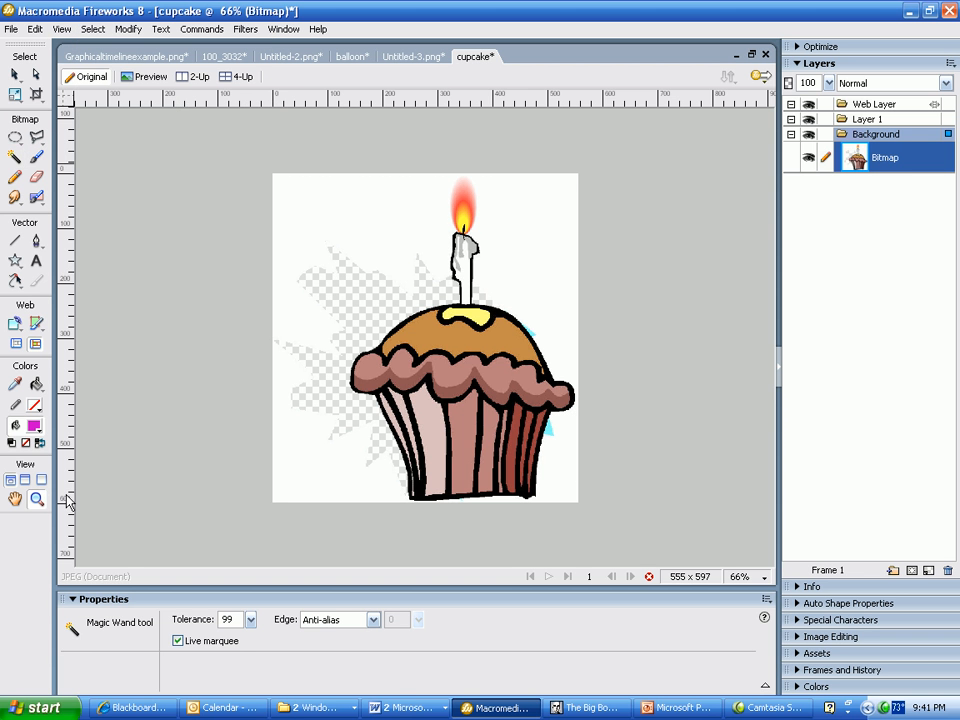
left_click(554, 437)
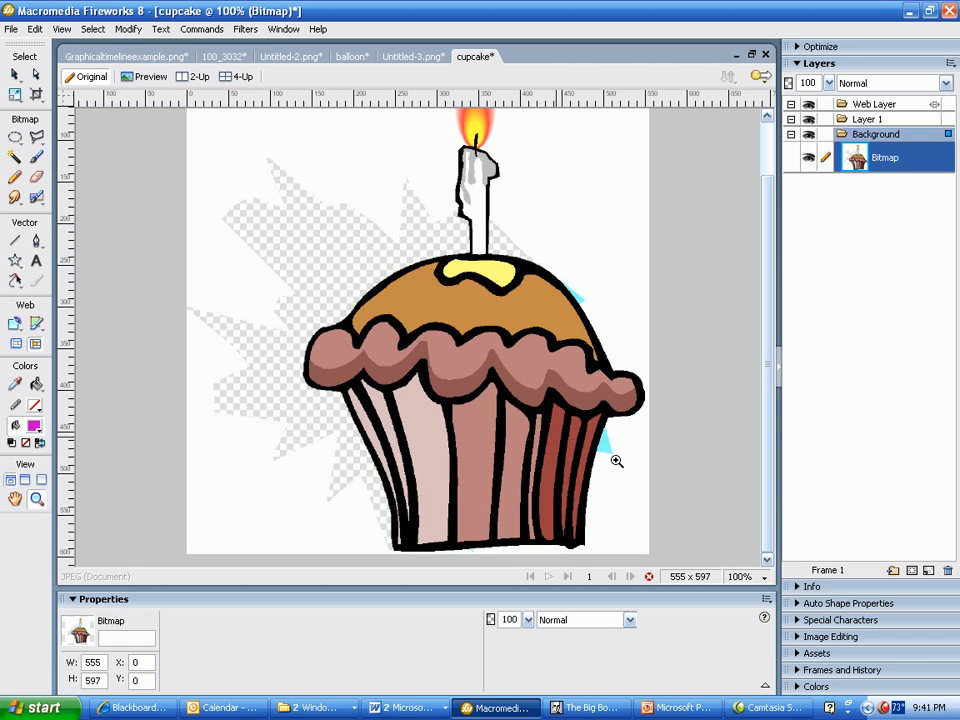
left_click(612, 458)
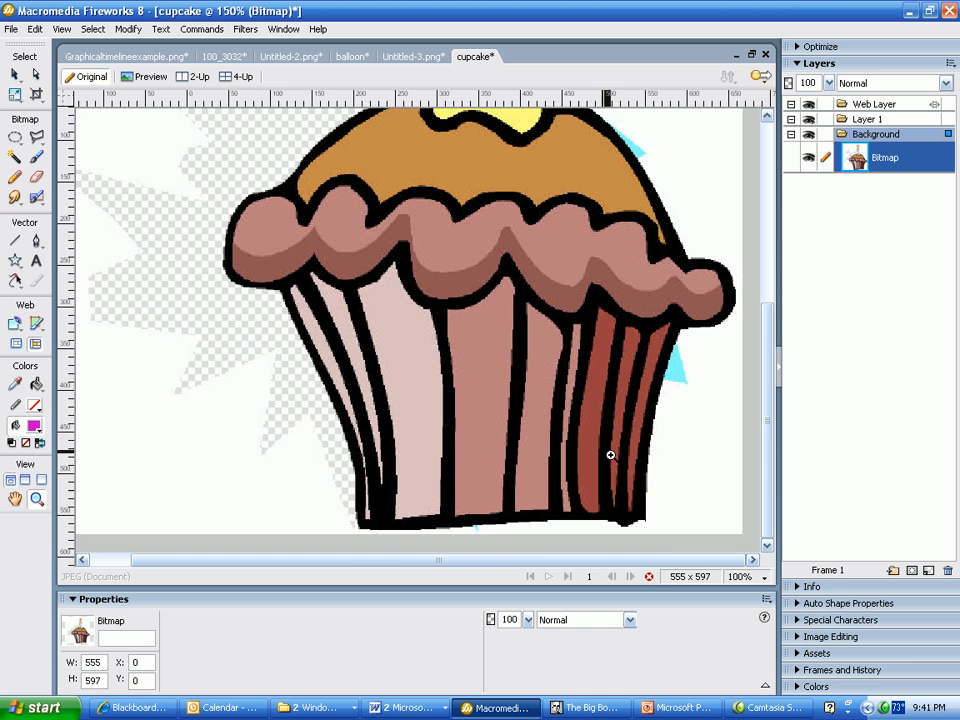
left_click(15, 157)
left_click(684, 385)
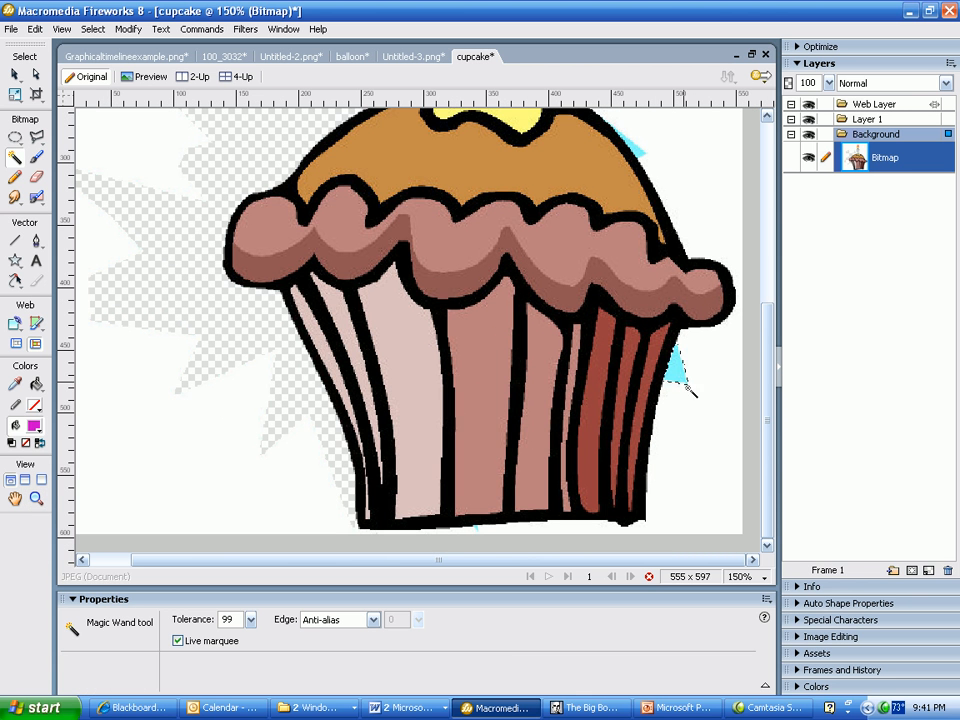
key("Delete")
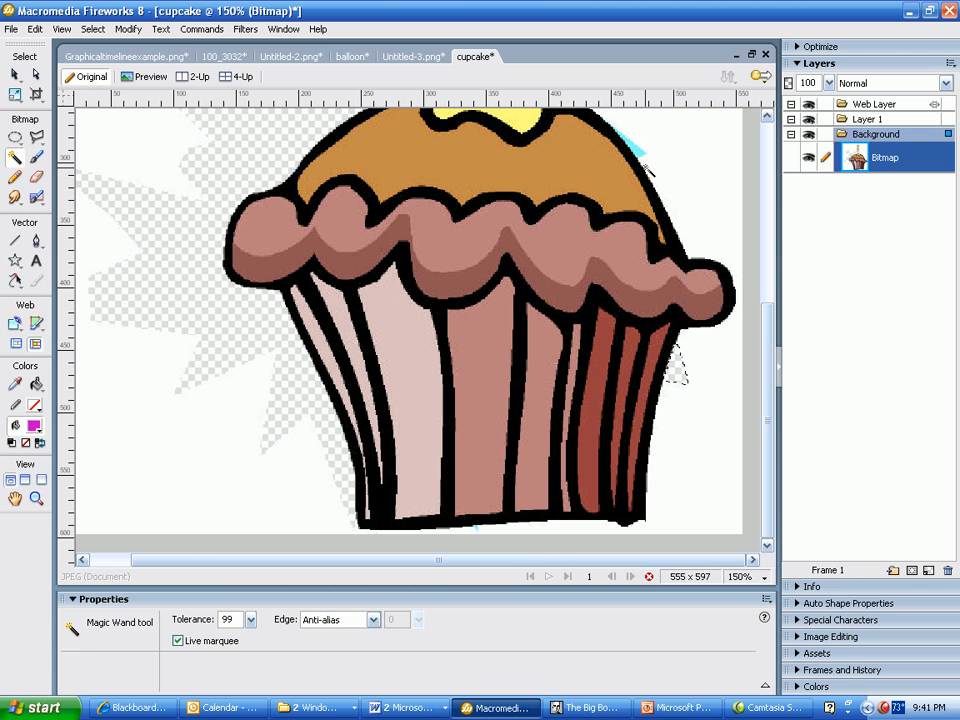
Delete the blue sliver beside the right edge of the cupcake's orange top with the Magic Wand and clear the selection.
left_click(646, 154)
key("Delete")
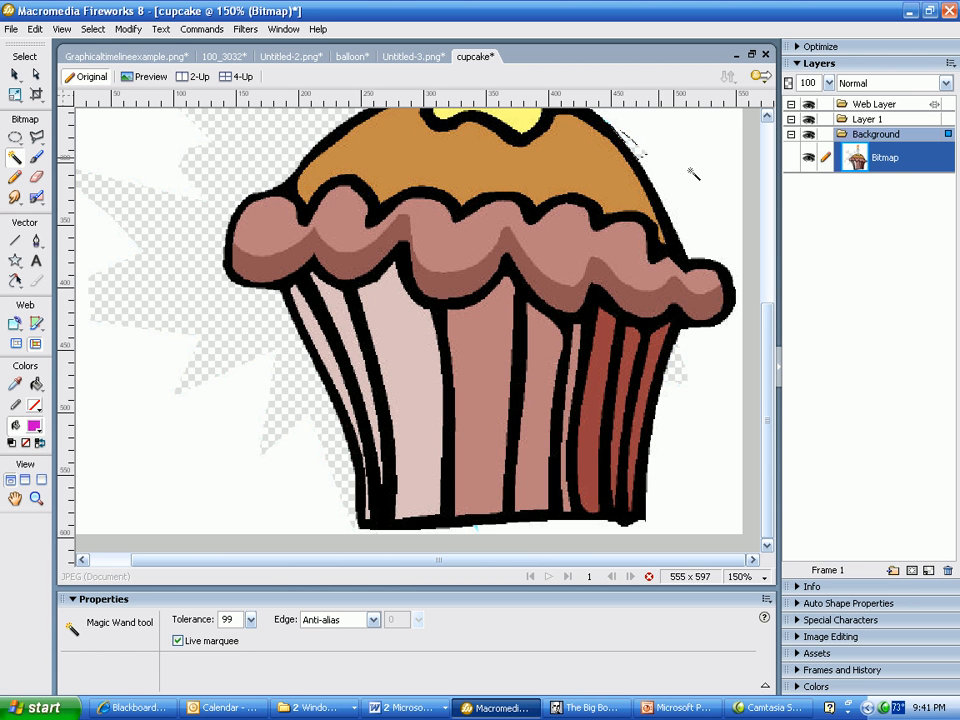
left_click(64, 30)
left_click(88, 97)
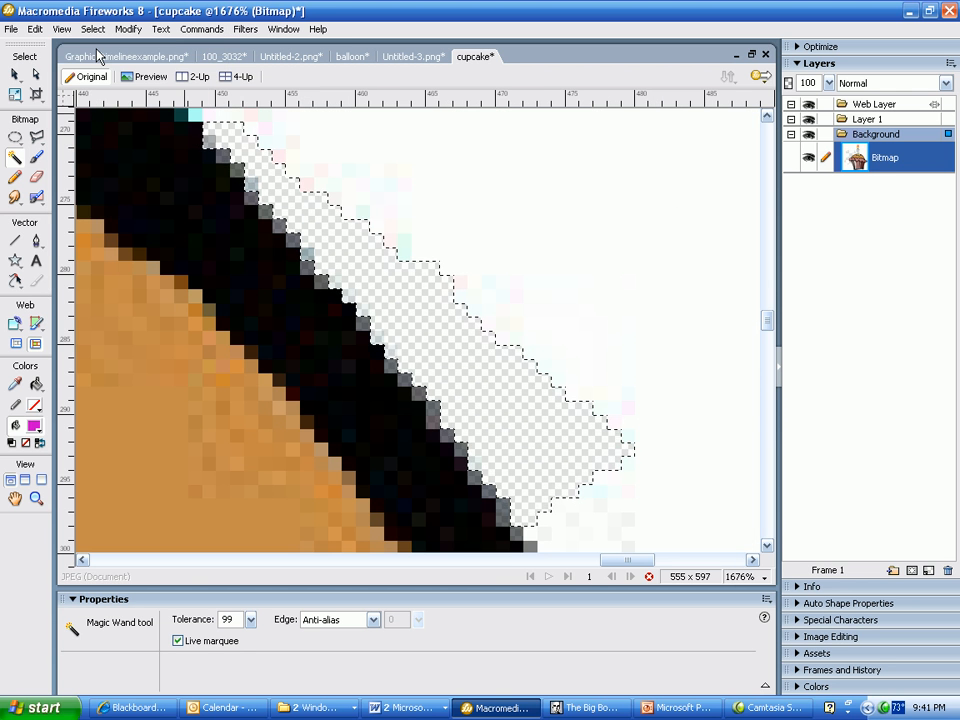
left_click(92, 29)
left_click(107, 62)
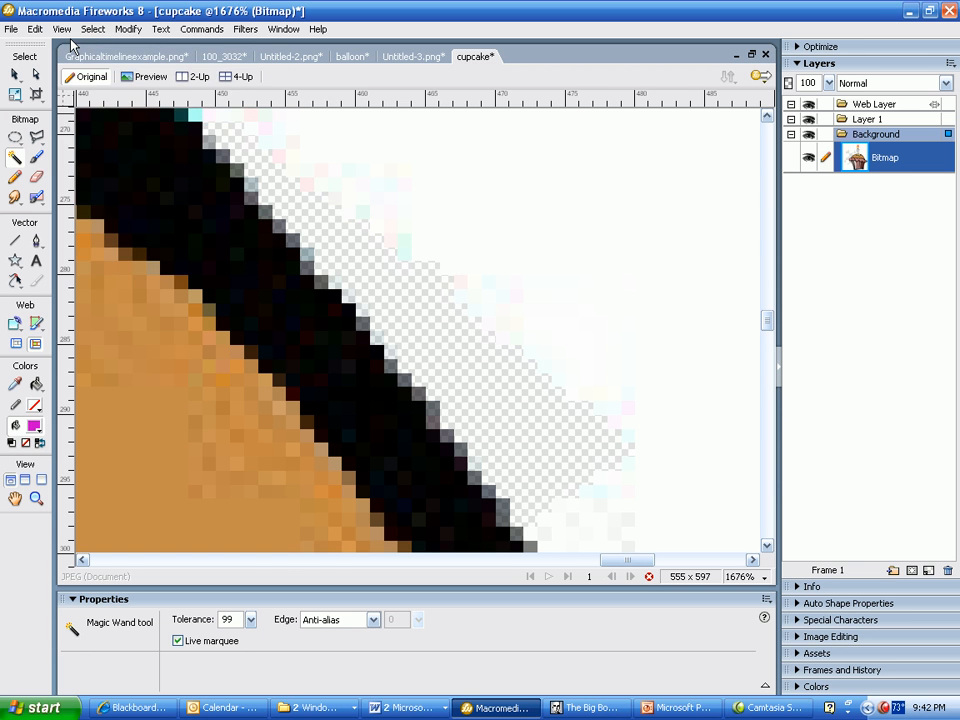
Delete the white background all around the cupcake and candle using the Magic Wand, and clear the selection.
left_click(61, 29)
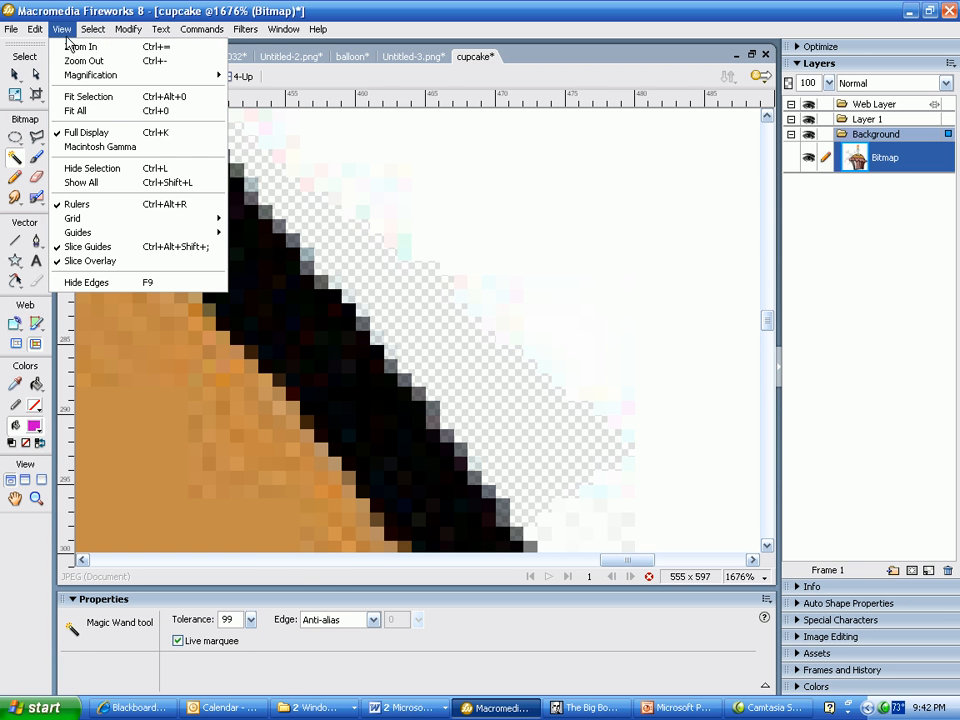
left_click(85, 97)
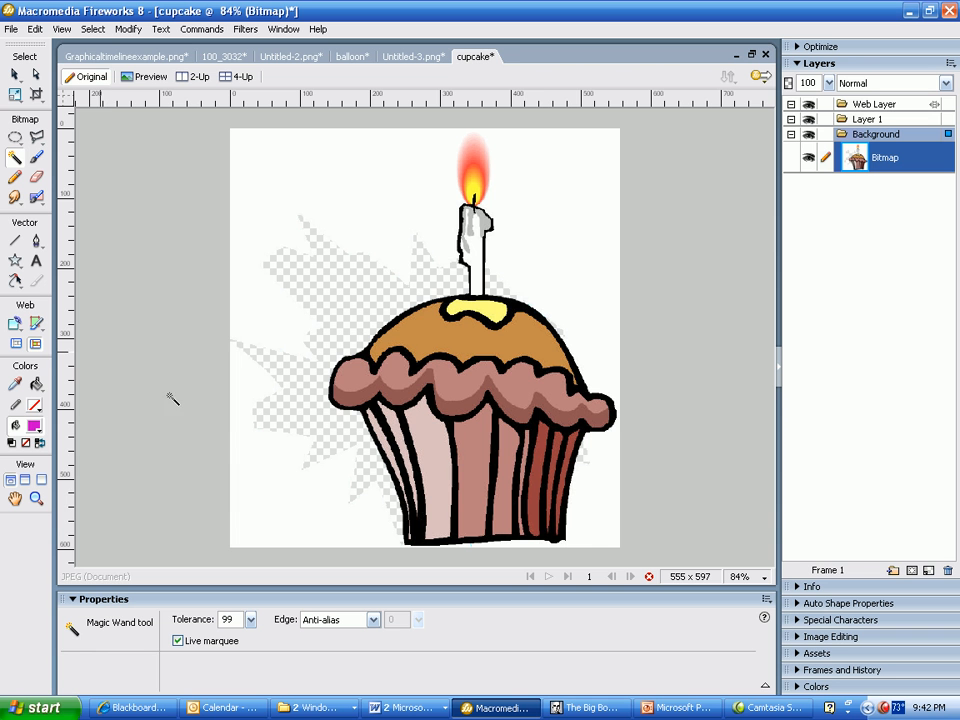
left_click(278, 188)
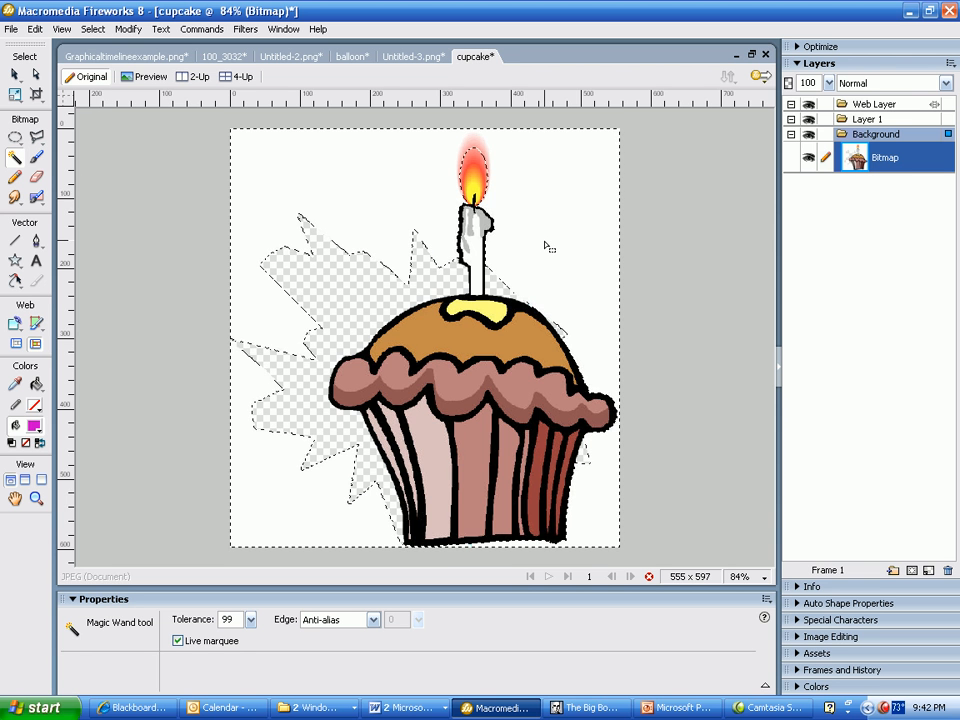
key("Delete")
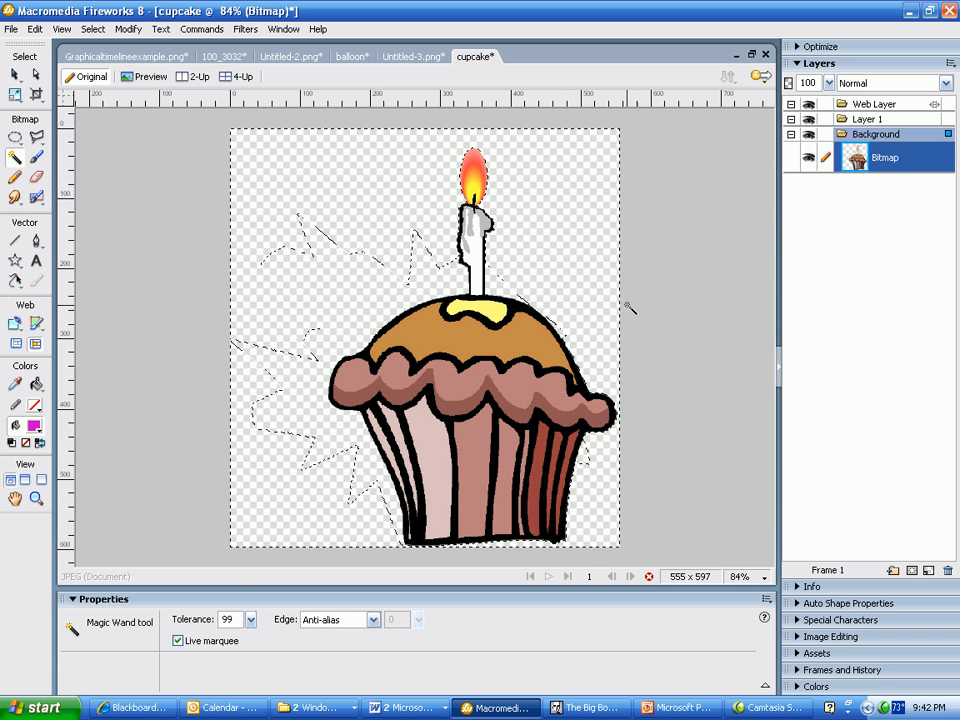
left_click(93, 29)
left_click(107, 62)
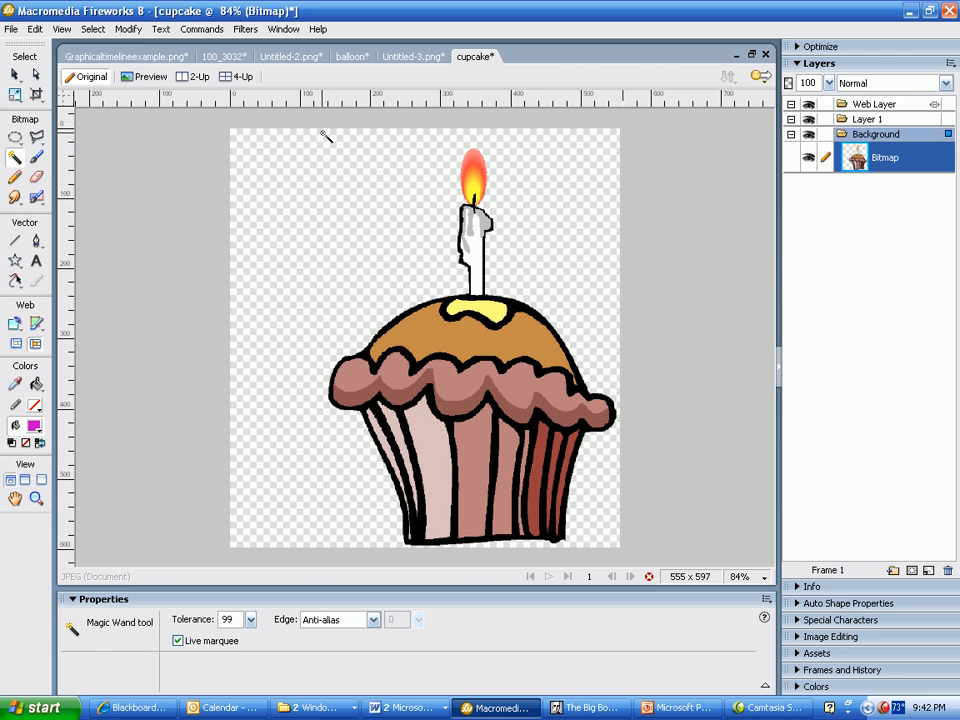
Trim the canvas to the cupcake artwork and copy the cupcake bitmap.
left_click(124, 30)
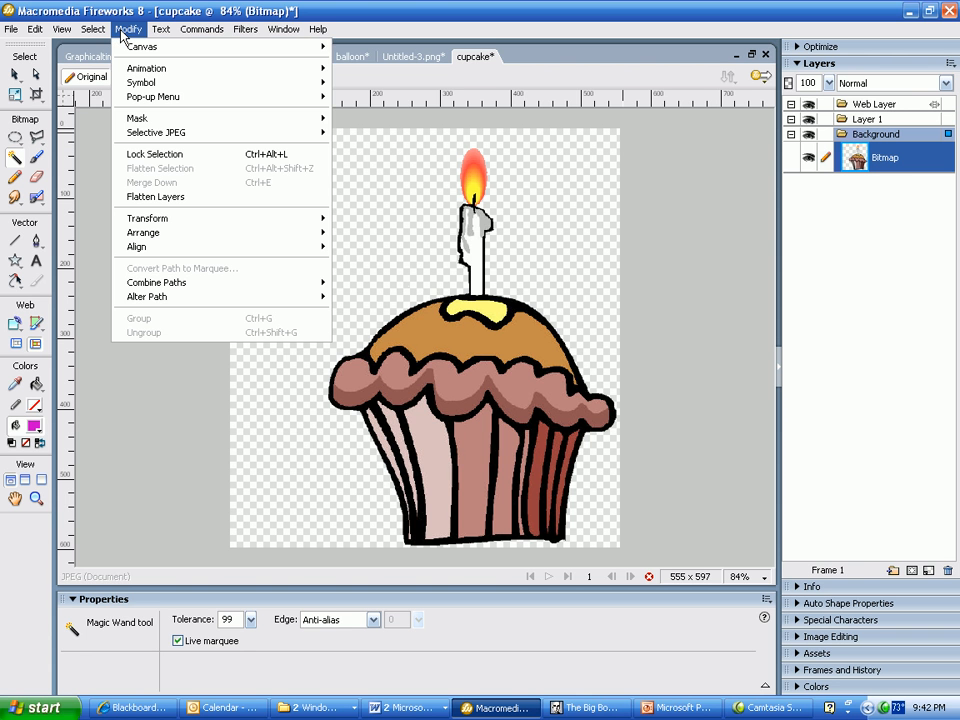
mouse_move(135, 49)
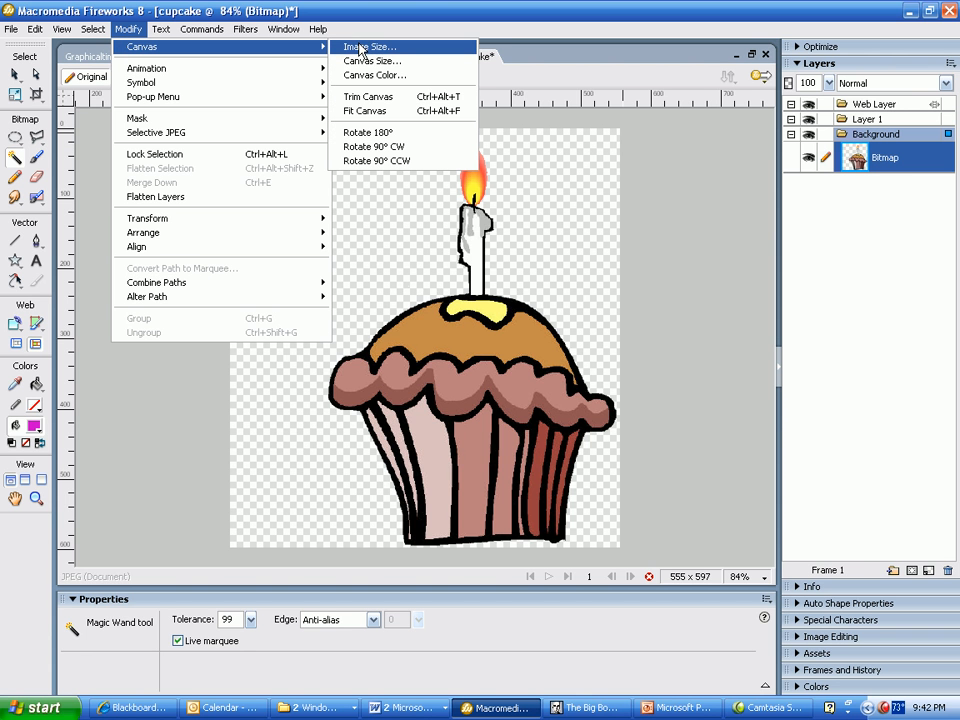
left_click(364, 102)
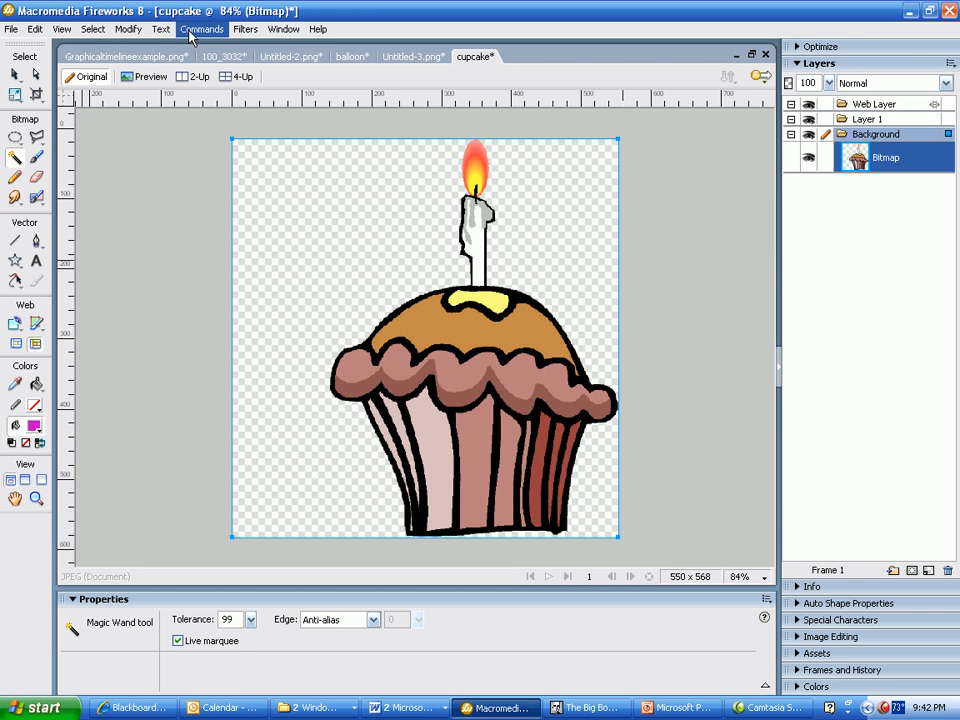
left_click(42, 31)
left_click(52, 150)
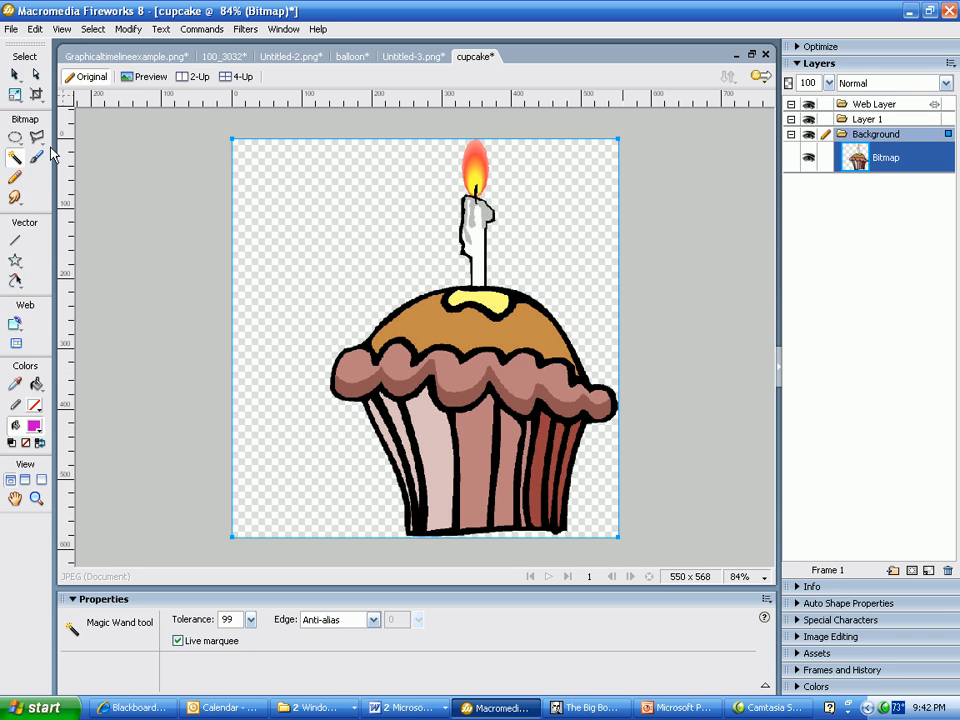
Paste the copied cupcake into Untitled-3.png, resampling it to match the document's resolution.
left_click(402, 58)
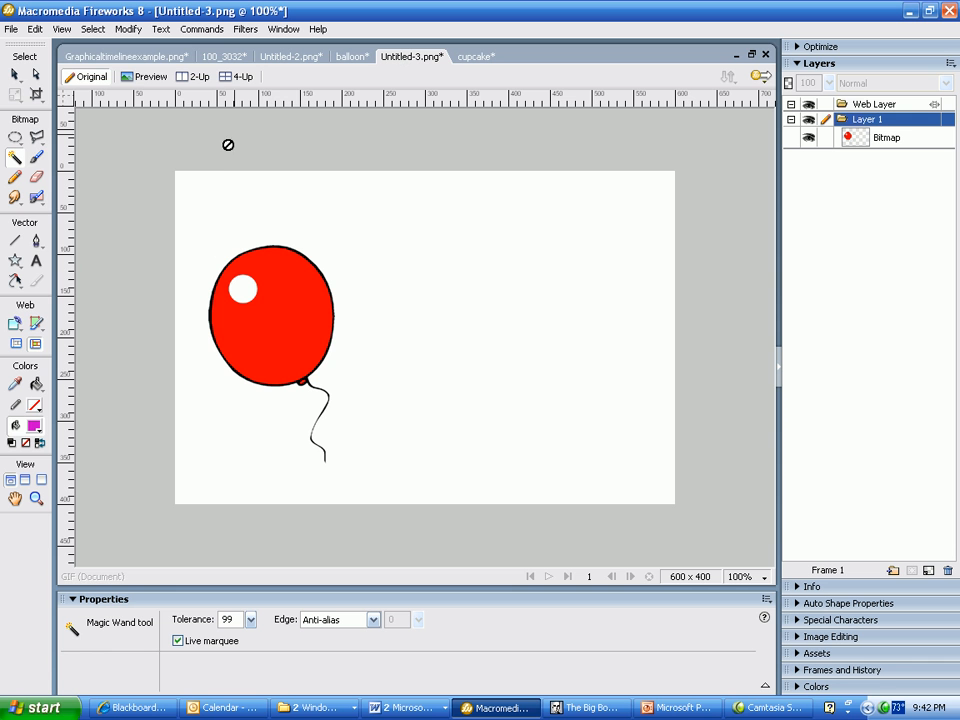
left_click(35, 30)
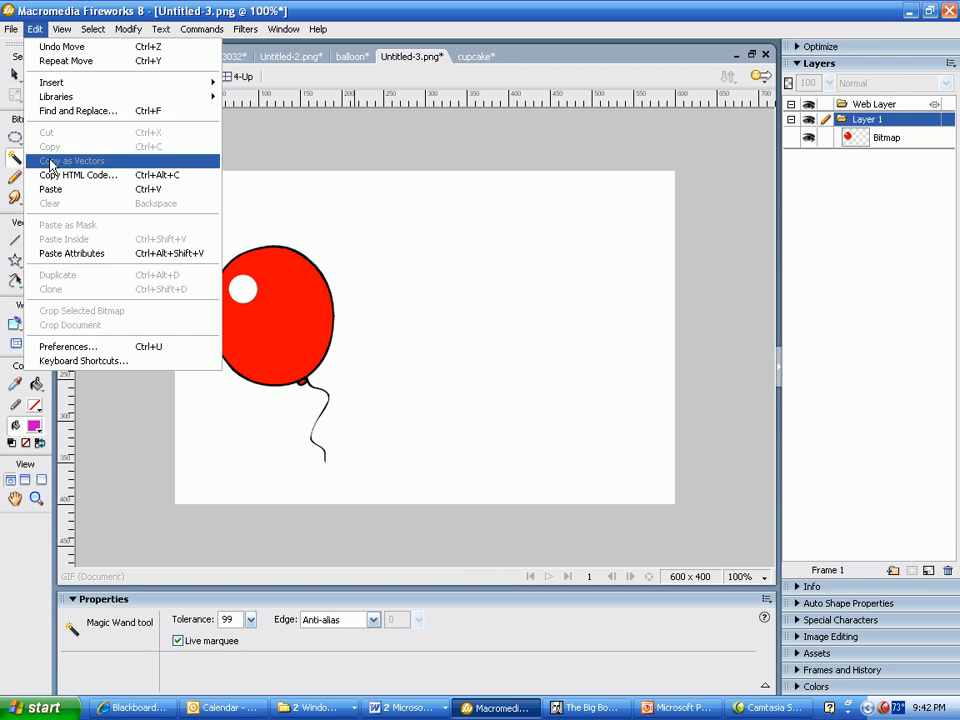
left_click(62, 188)
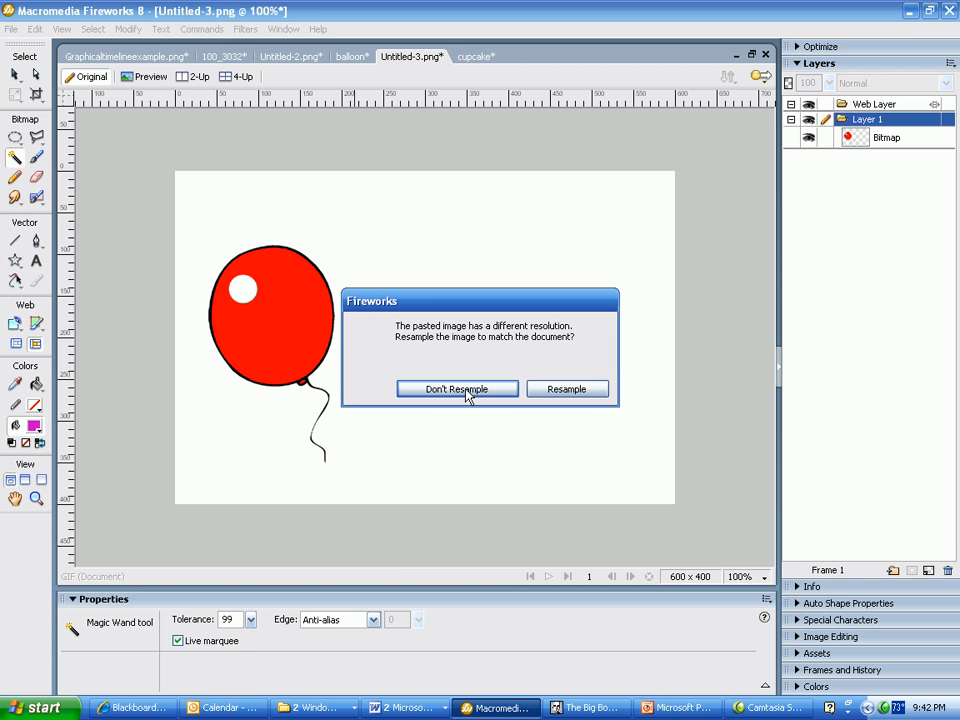
left_click(583, 389)
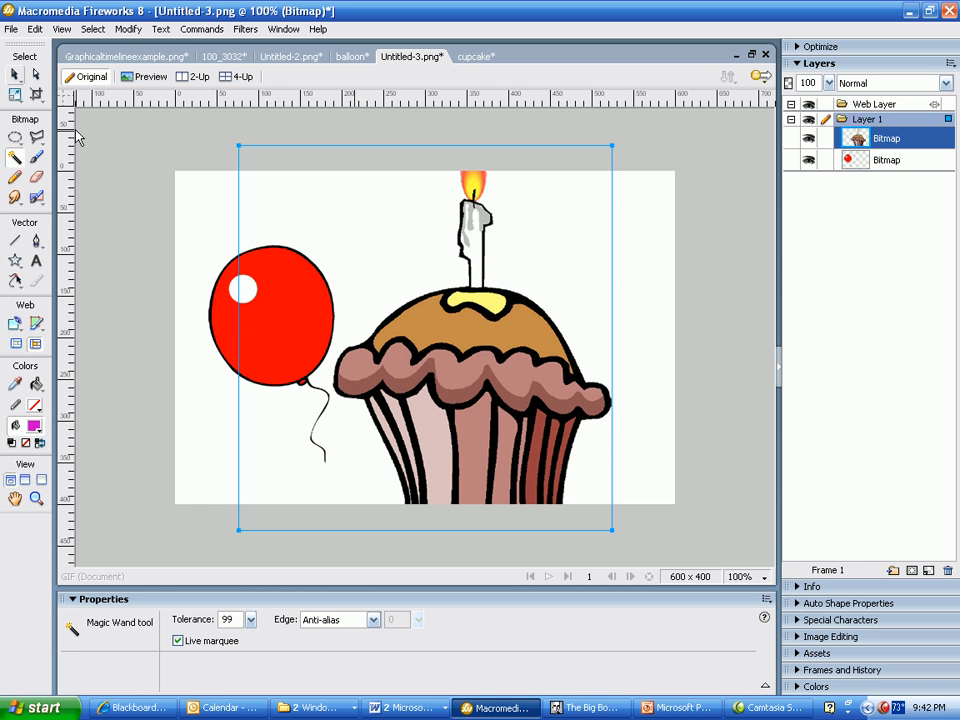
Scale the pasted cupcake down to about 143 by 147 pixels so it fits fully within the canvas.
left_click(17, 76)
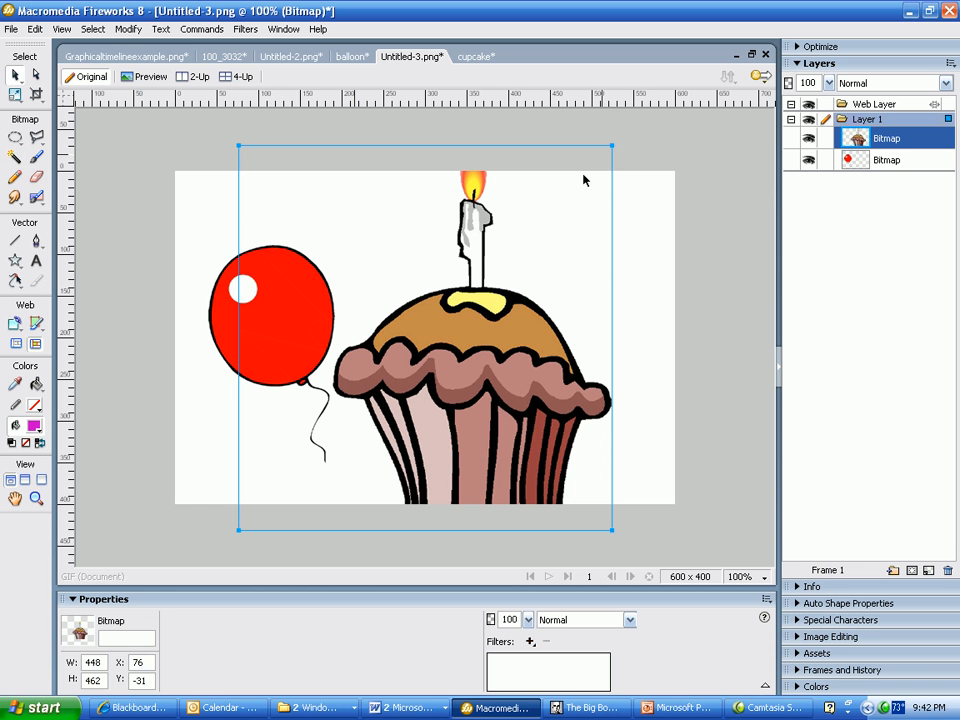
left_click_drag(557, 212, 406, 331)
left_click_drag(518, 241, 437, 327)
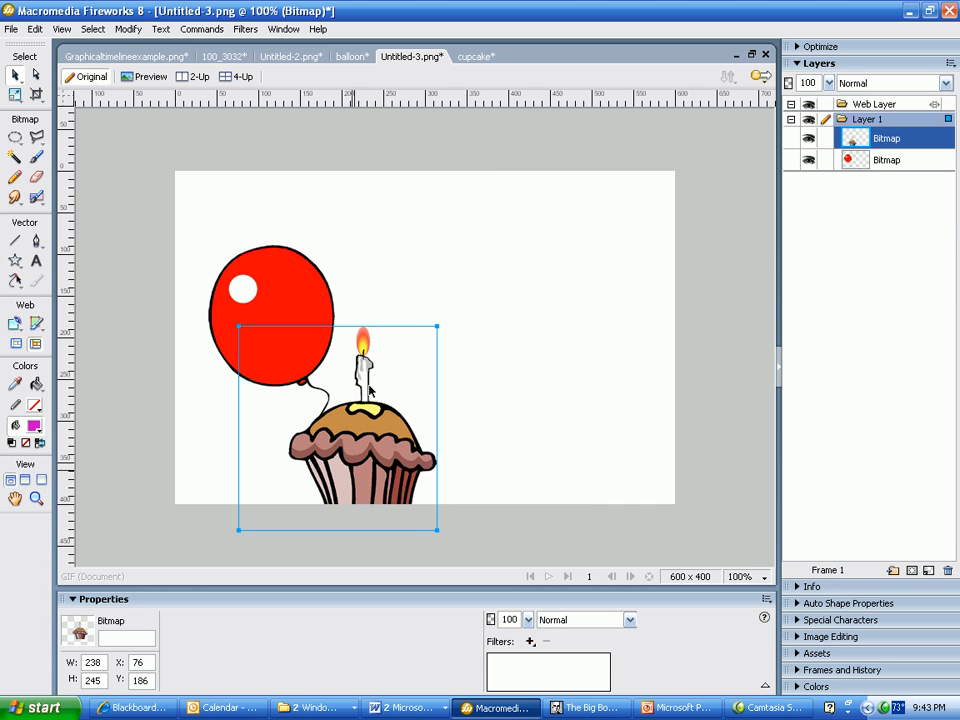
left_click_drag(350, 469, 437, 406)
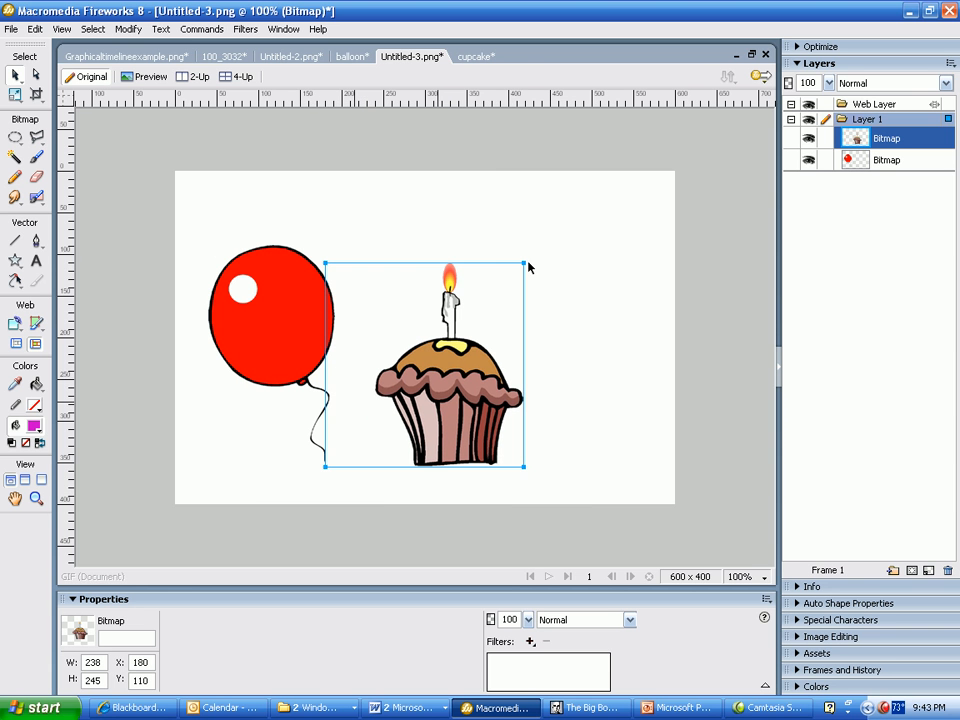
left_click_drag(522, 265, 445, 354)
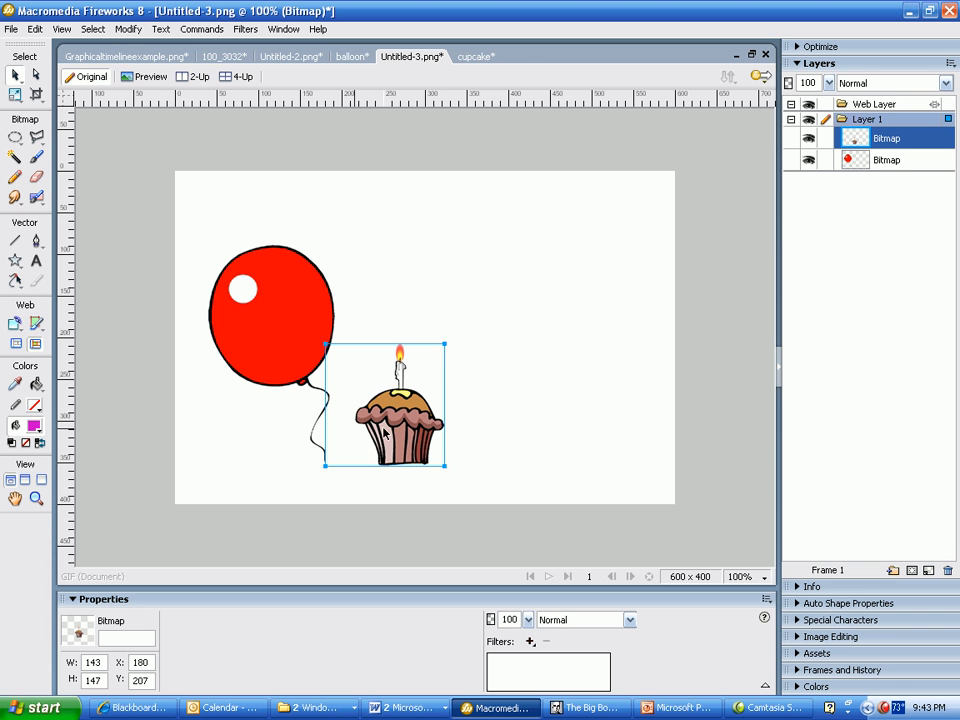
Move the cupcake to about X 415, Y 208 and the balloon to about X 20, Y 27.
left_click_drag(385, 433, 582, 435)
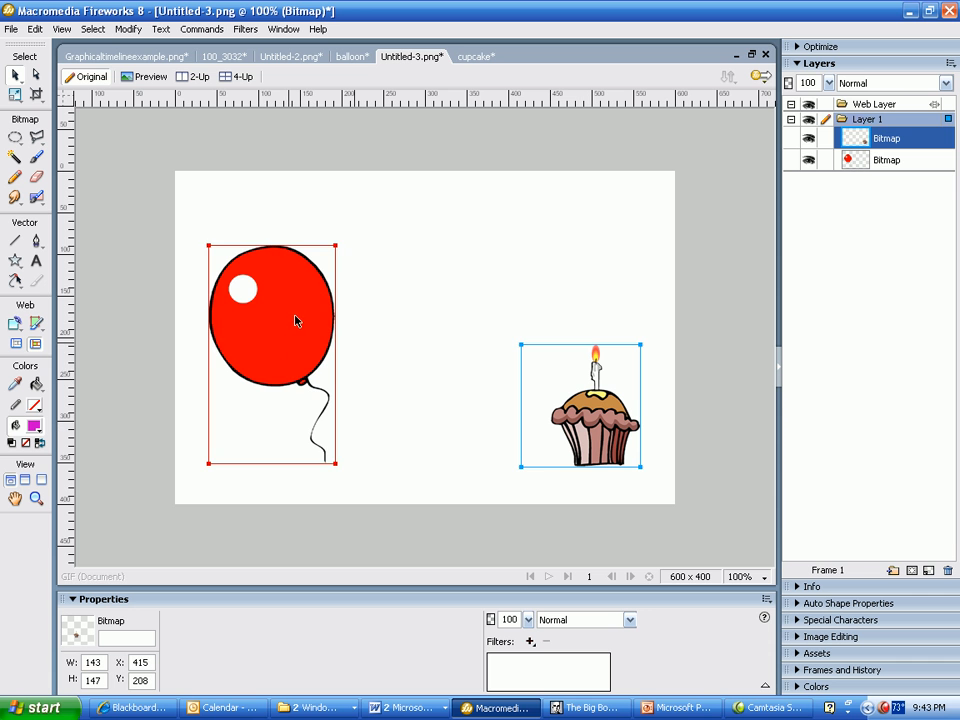
left_click_drag(306, 315, 276, 281)
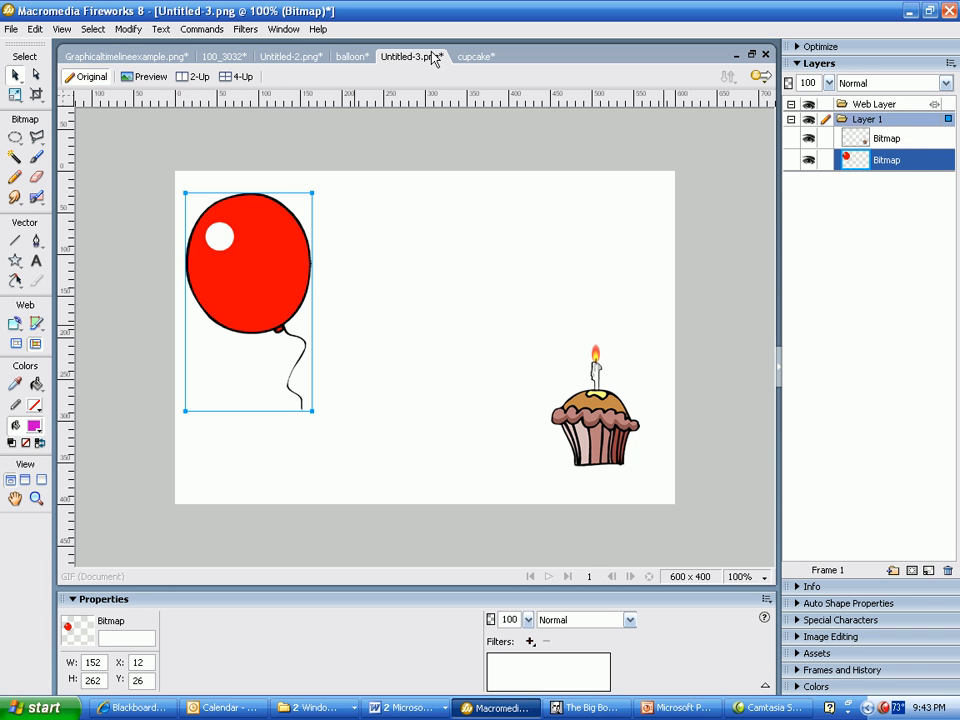
left_click_drag(242, 270, 248, 270)
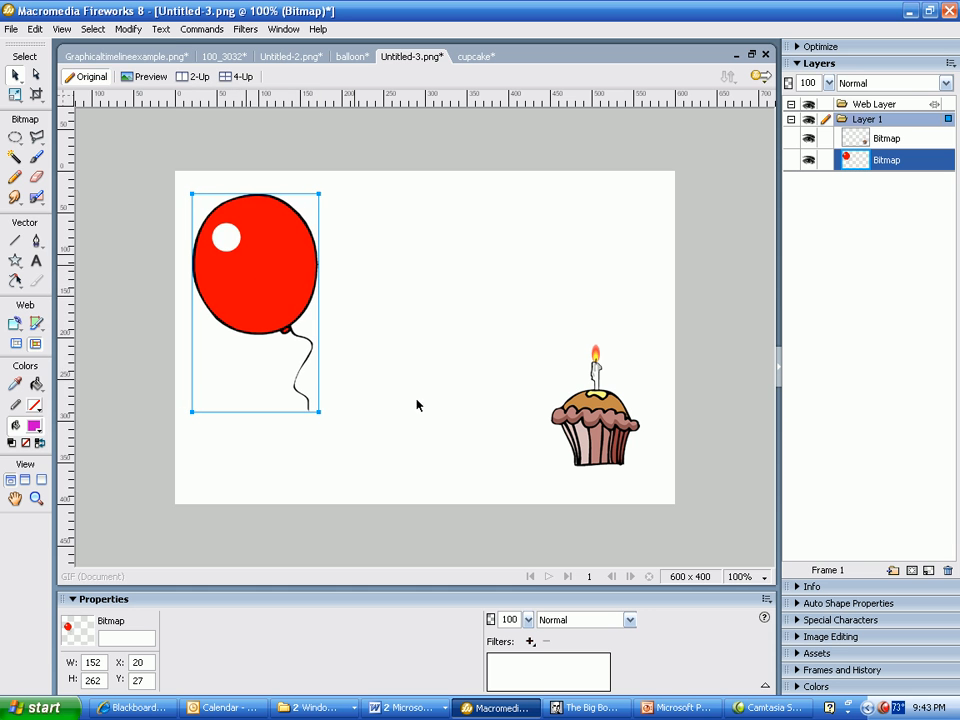
Open the gift image from the clip art folder.
left_click(13, 33)
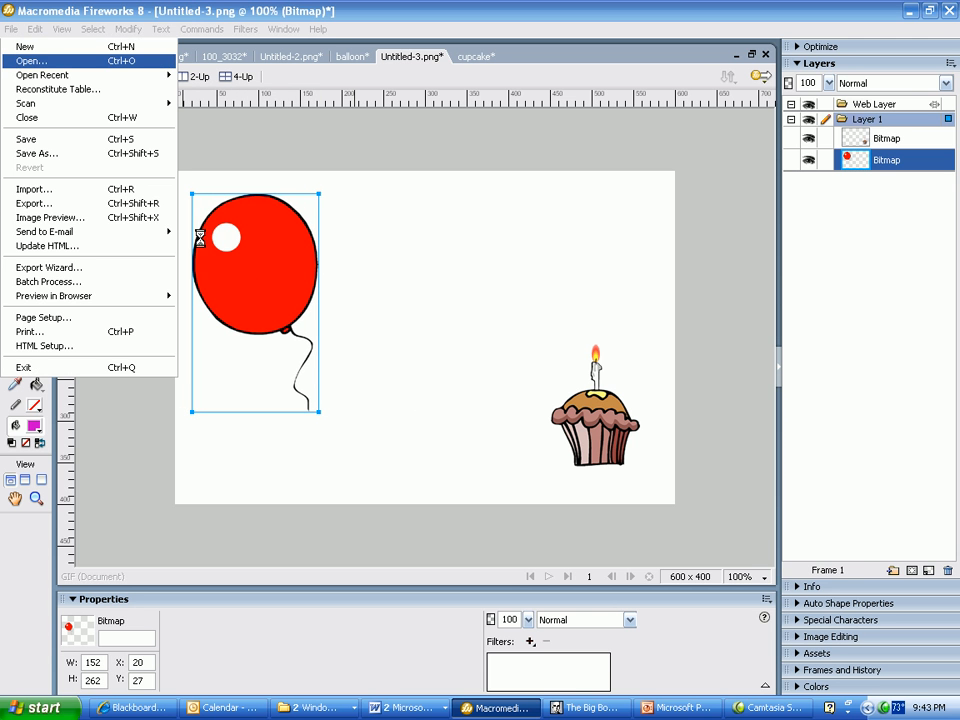
key("Return")
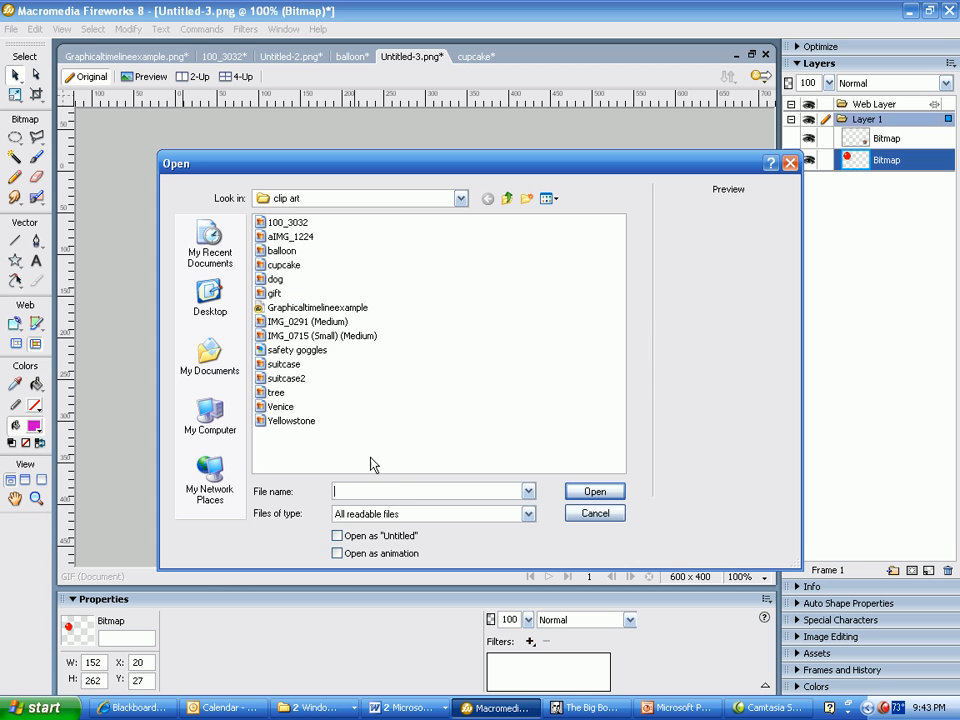
left_click(592, 491)
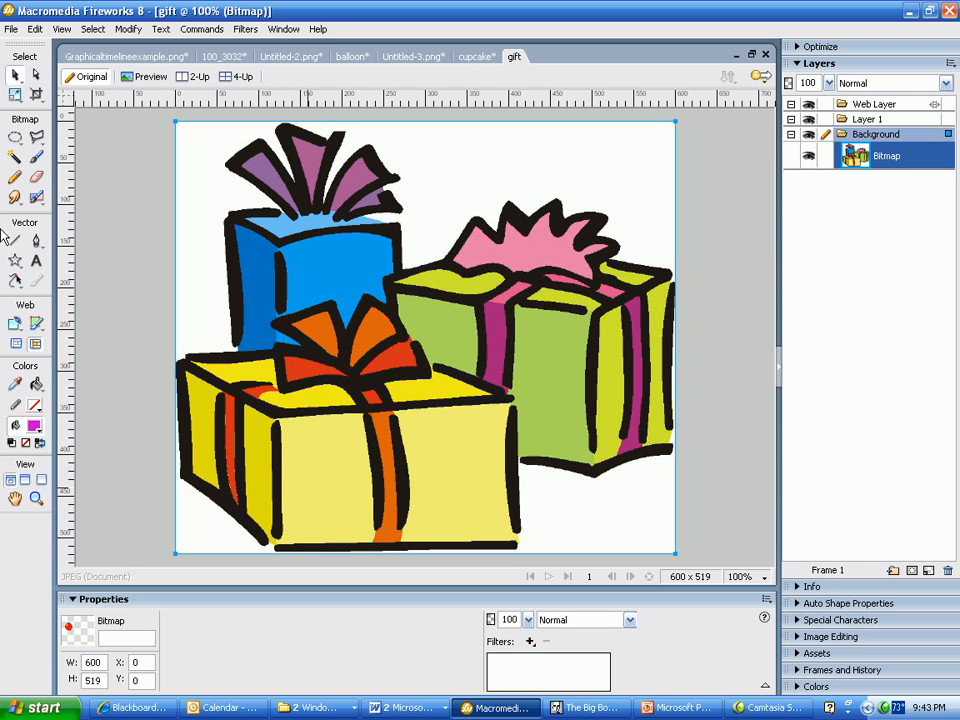
Delete the white background areas above and below the gift boxes using the Magic Wand.
left_click(14, 156)
left_click(446, 167)
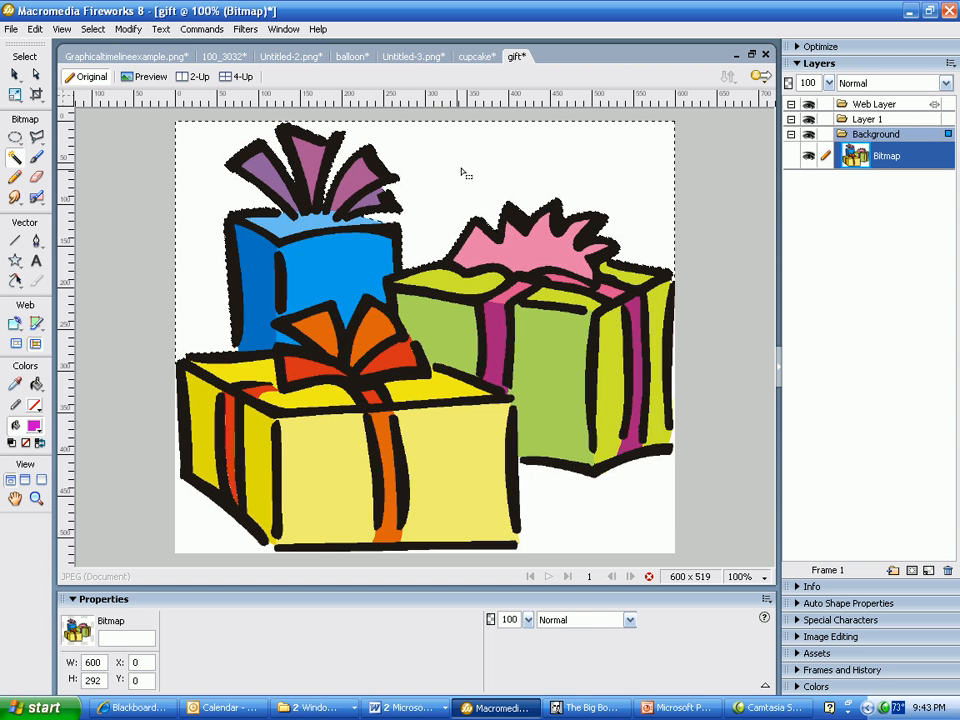
key("Delete")
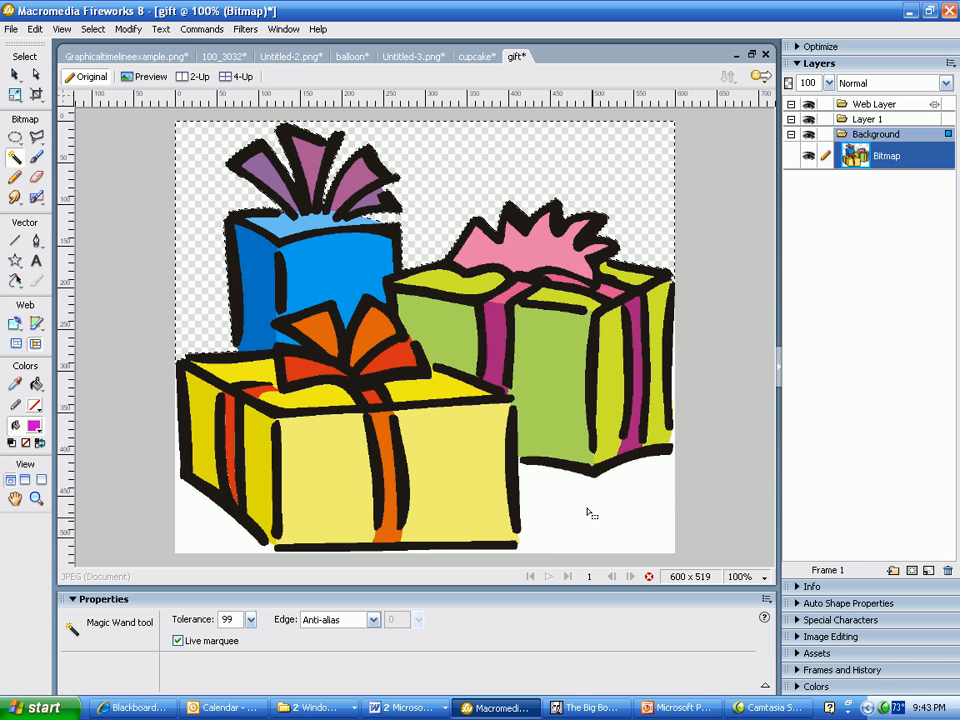
left_click(590, 513)
key("Delete")
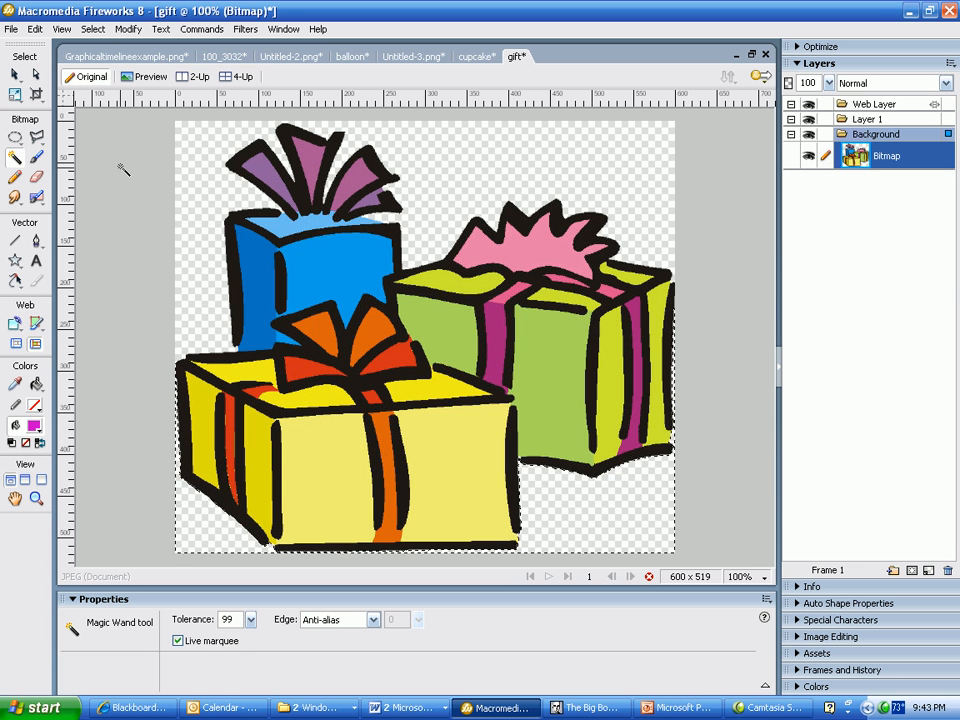
Select the entire gift image and copy it.
left_click(93, 29)
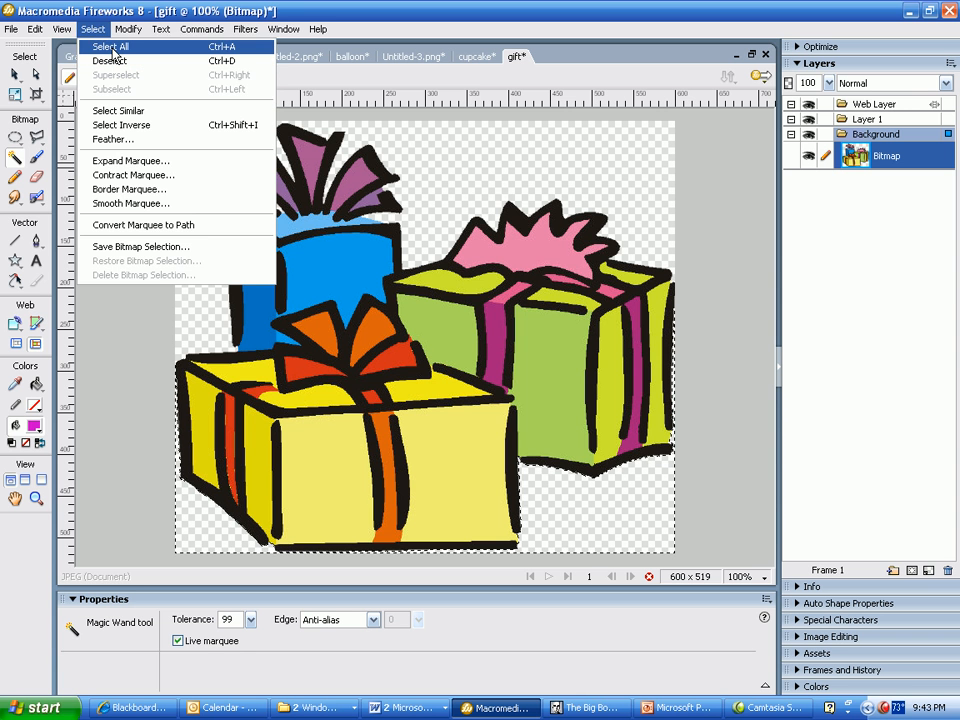
left_click(88, 45)
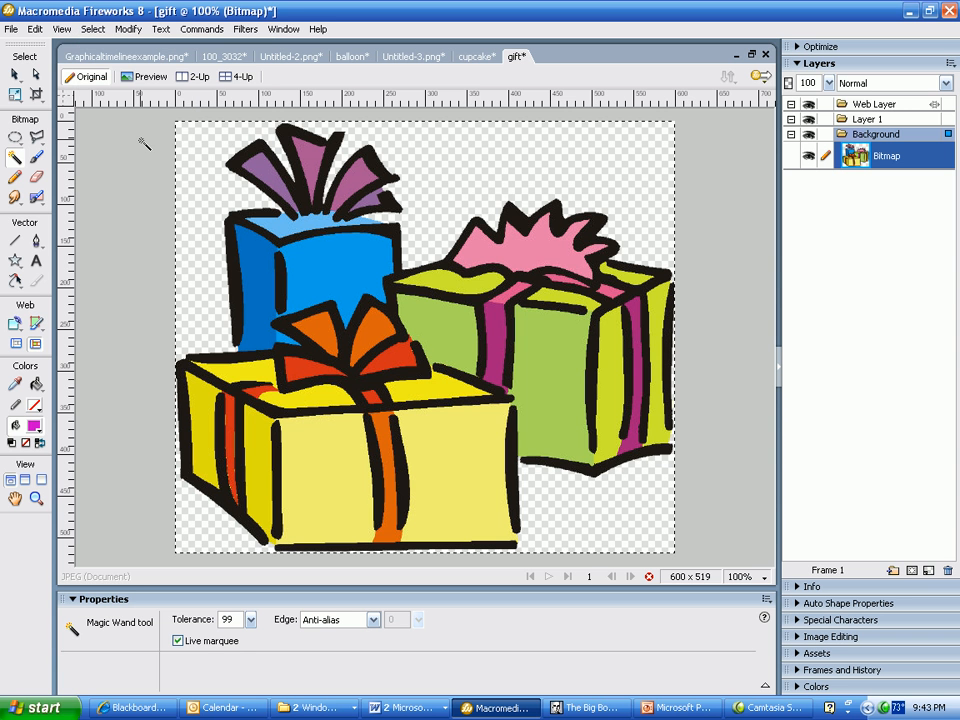
left_click(35, 29)
left_click(61, 157)
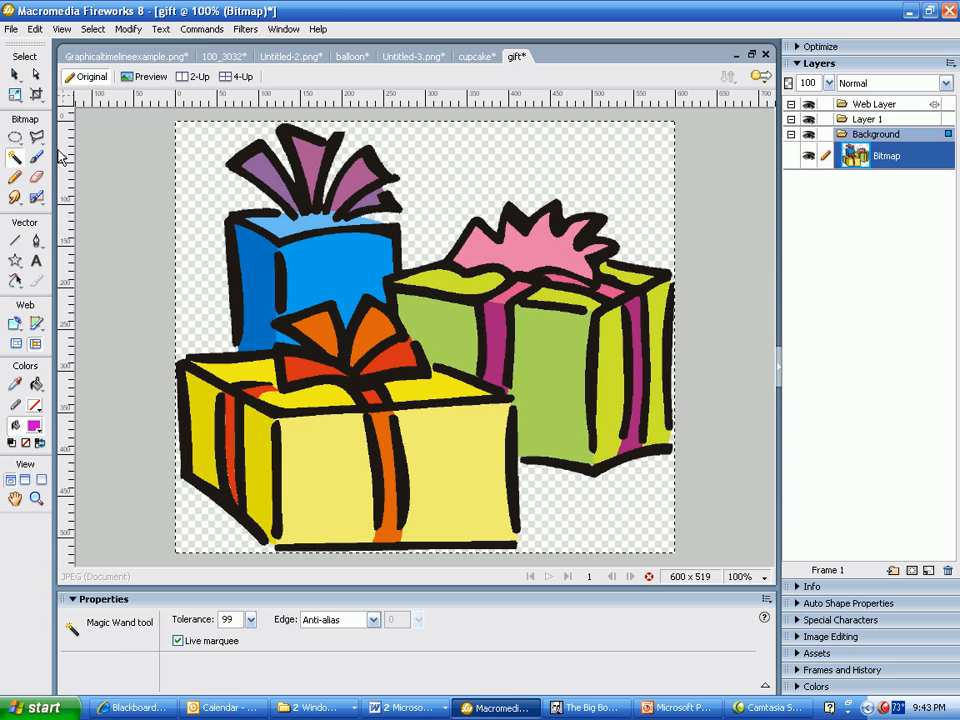
Paste the copied gift boxes into Untitled-3.png, resampling them to match the document's resolution.
left_click(407, 57)
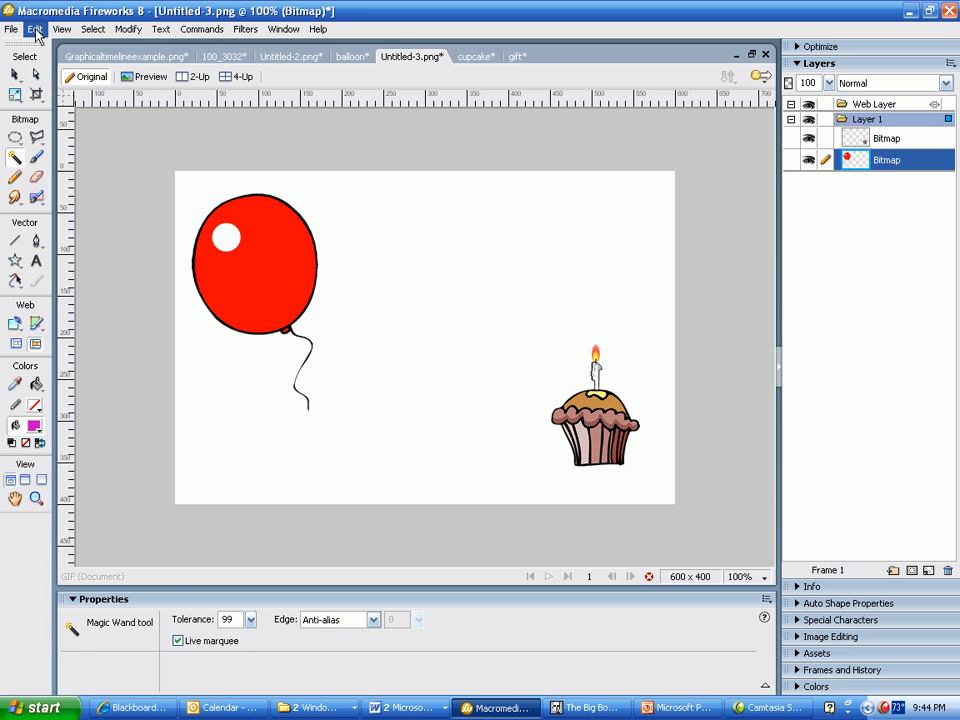
left_click(35, 29)
left_click(75, 190)
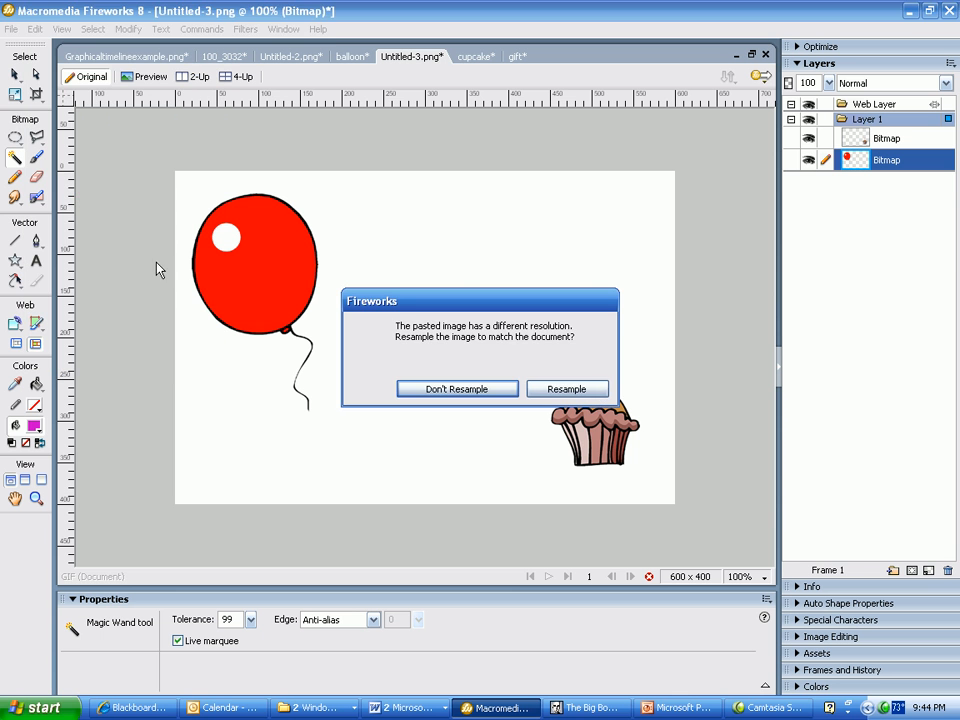
key("Return")
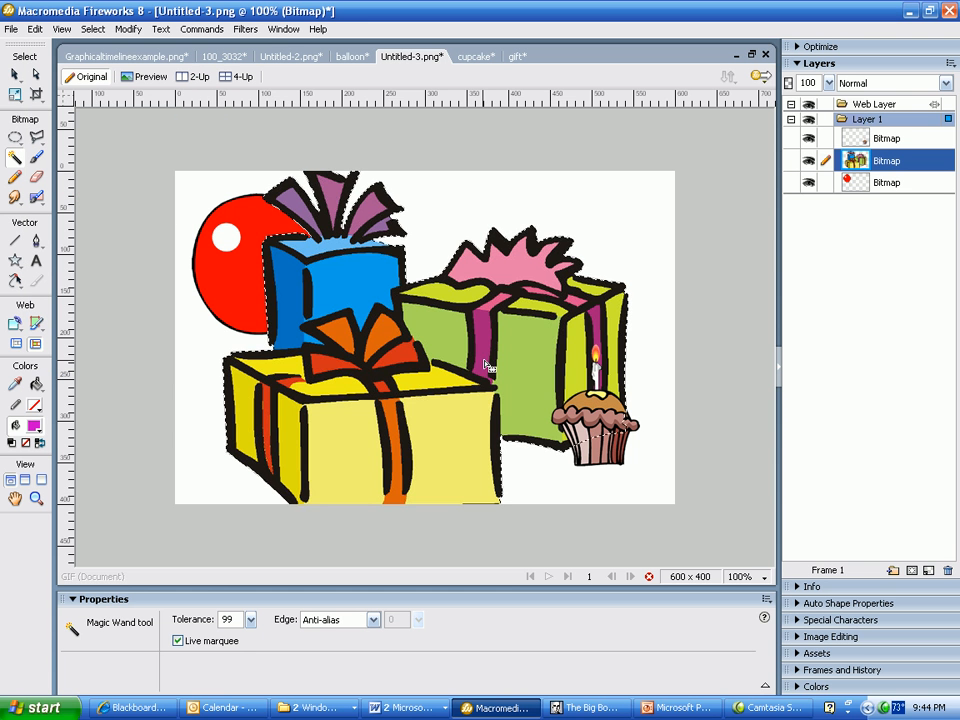
Clear the marquee selection around the pasted gift boxes so no pixels stay selected.
left_click(92, 29)
left_click(104, 60)
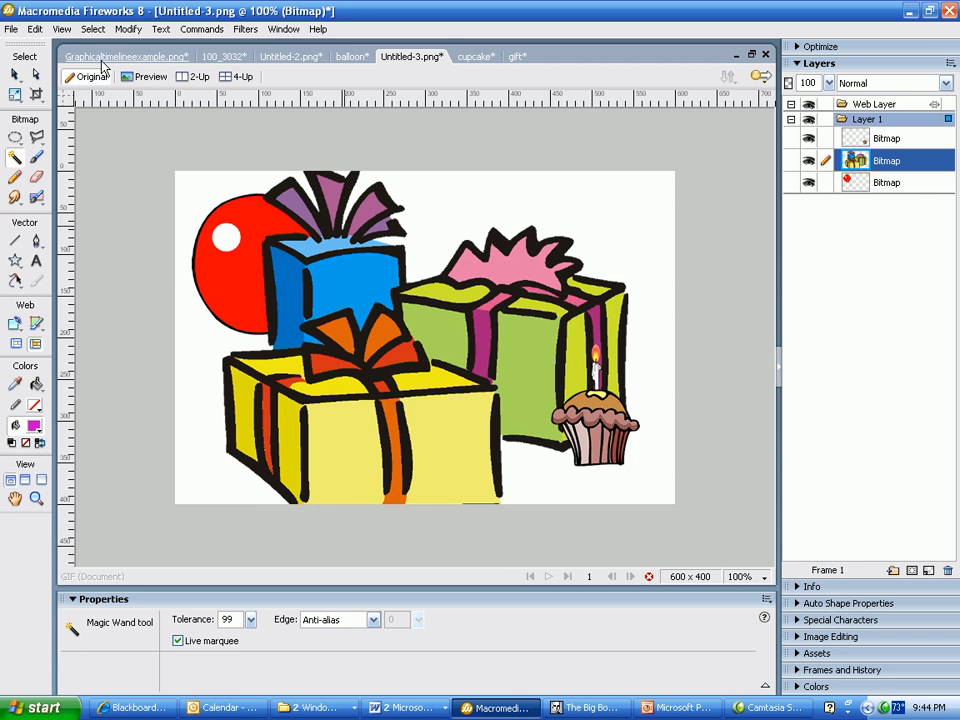
left_click(331, 297)
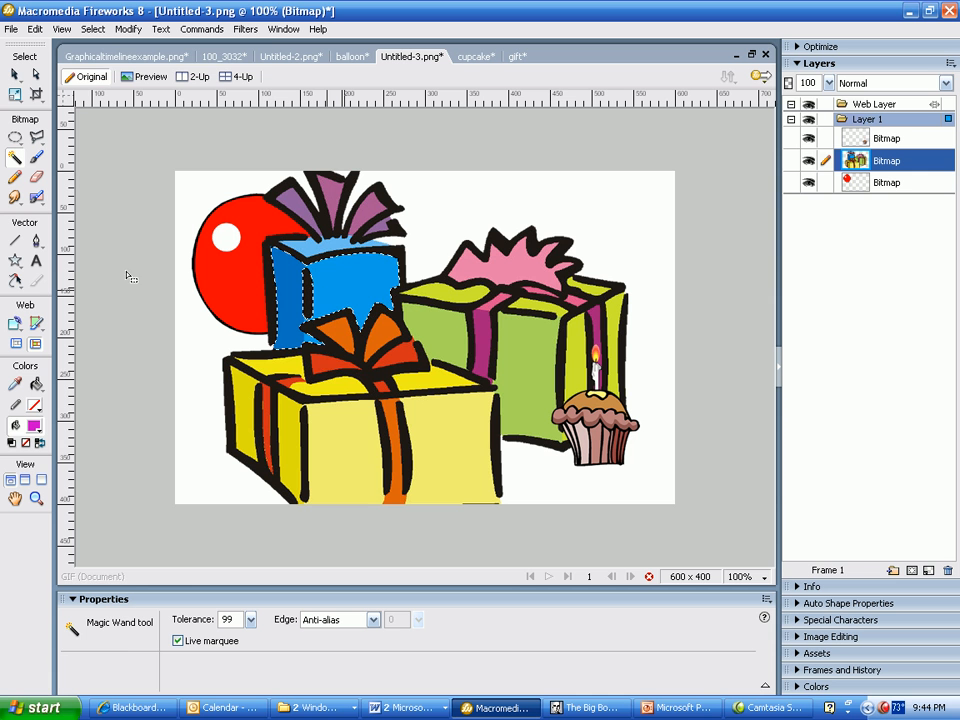
left_click(88, 29)
left_click(98, 62)
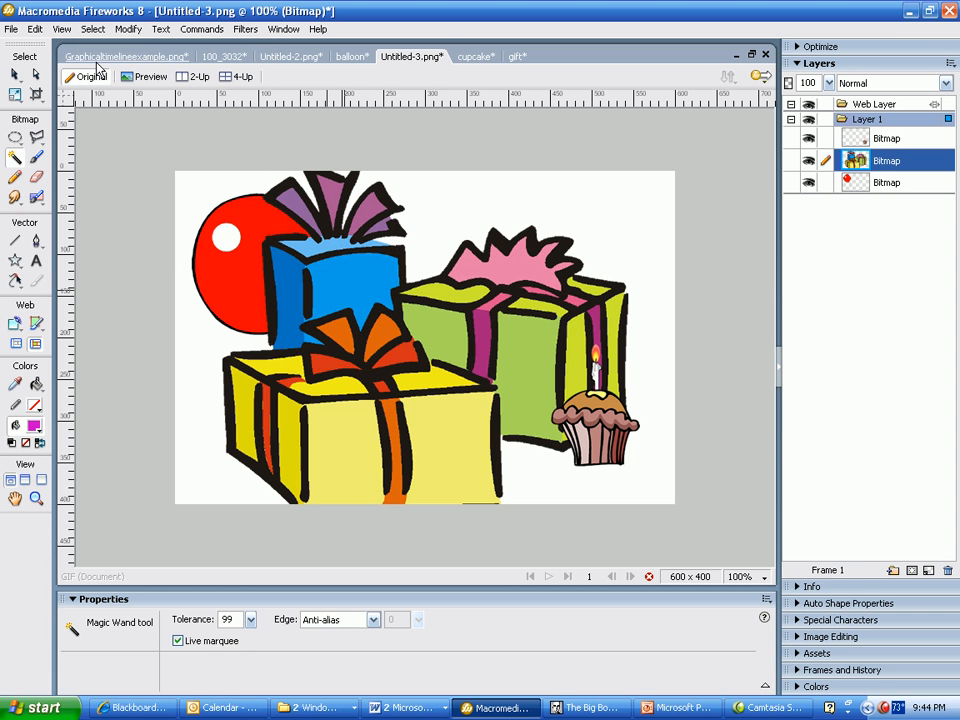
Scale the gift boxes down to about 204 by 175 pixels and place them between the balloon and the cupcake.
left_click(14, 73)
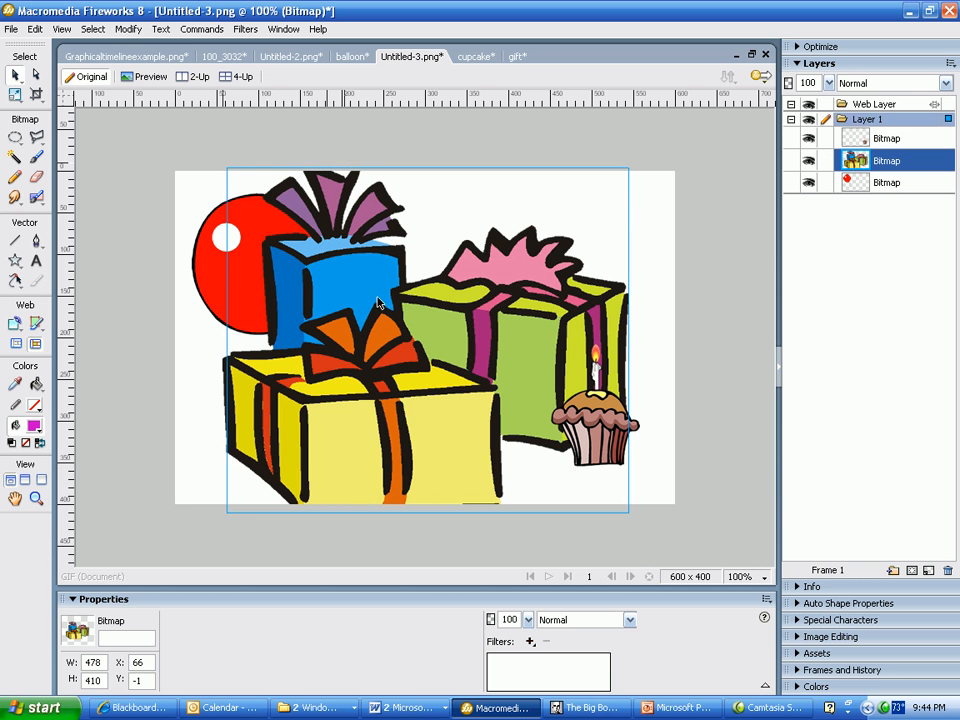
left_click_drag(222, 164, 284, 217)
left_click_drag(436, 348, 484, 393)
left_click_drag(538, 455, 404, 396)
left_click(642, 241)
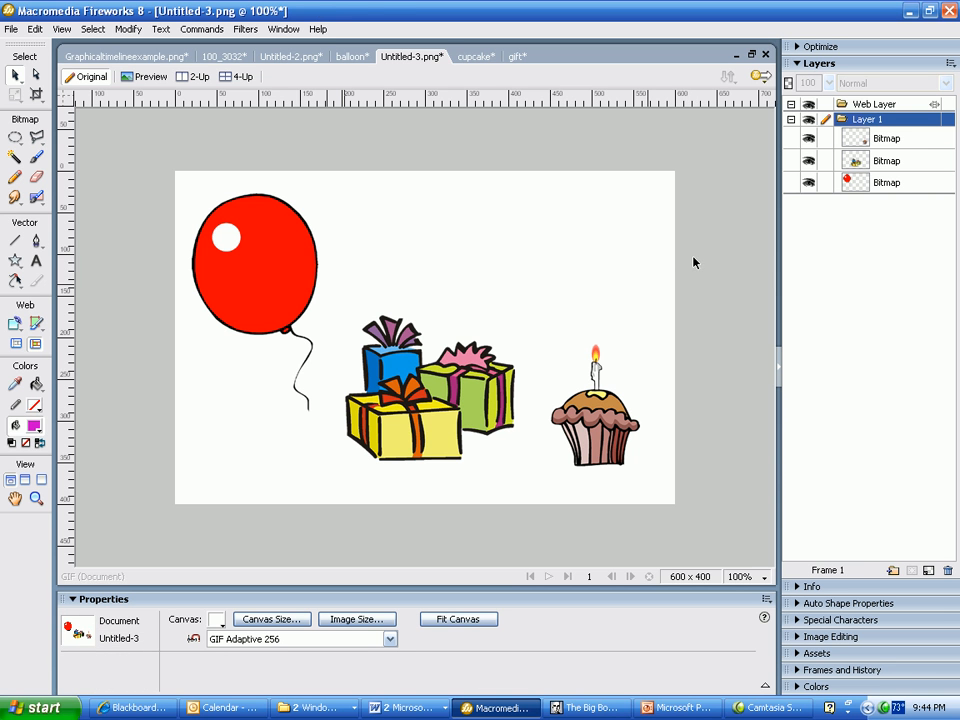
Move the cupcake to the canvas's lower-right corner at about X 432, Y 244, and the gift boxes up to about Y 150.
left_click(513, 322)
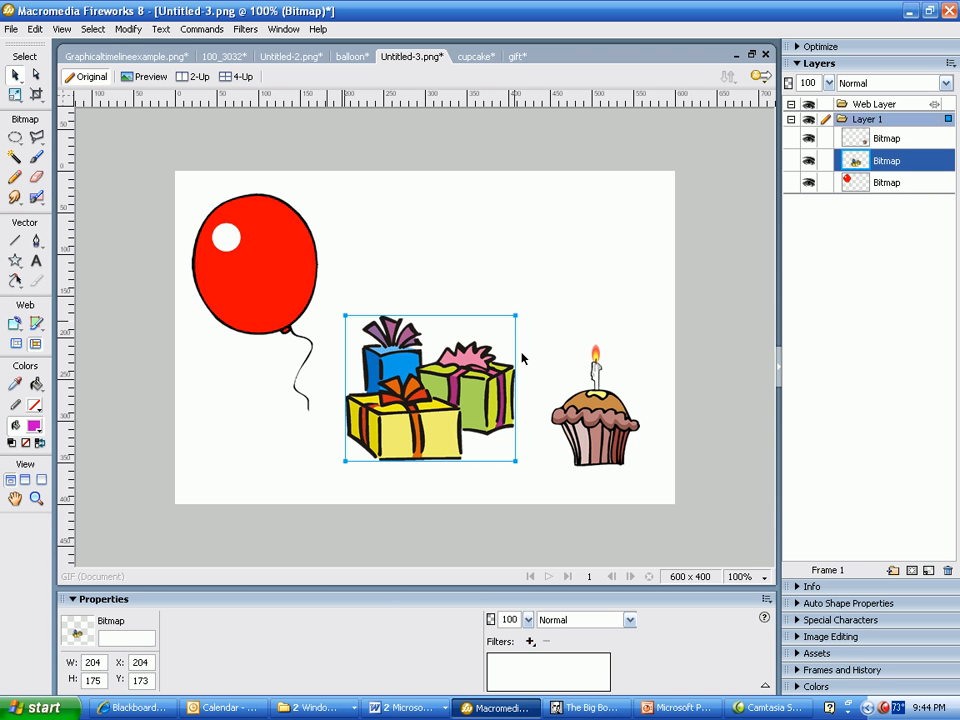
left_click_drag(595, 430, 610, 460)
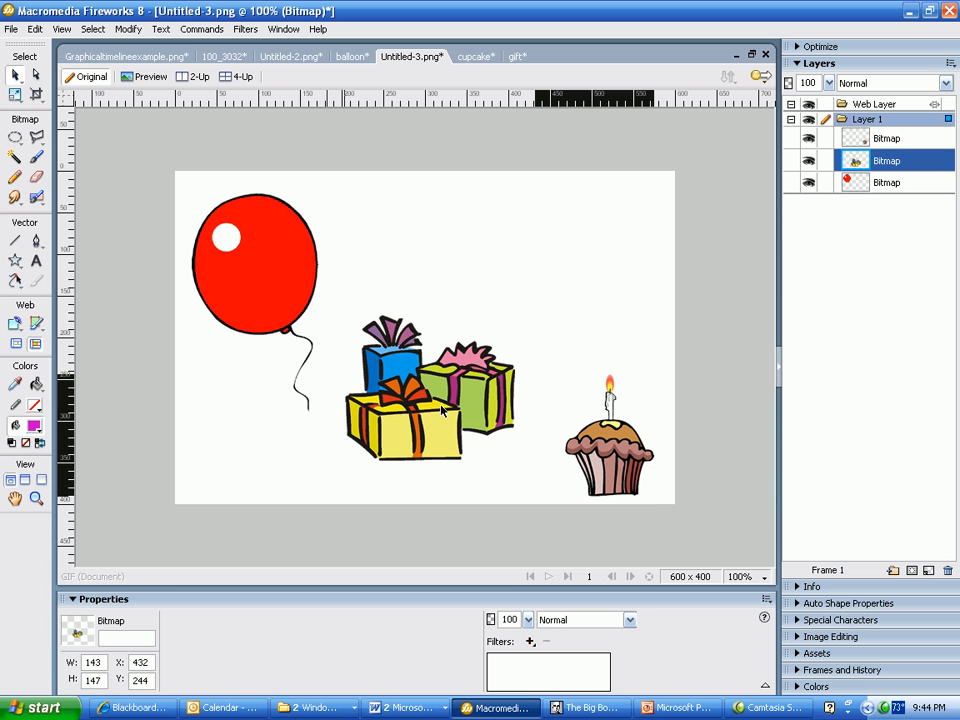
left_click_drag(441, 409, 441, 390)
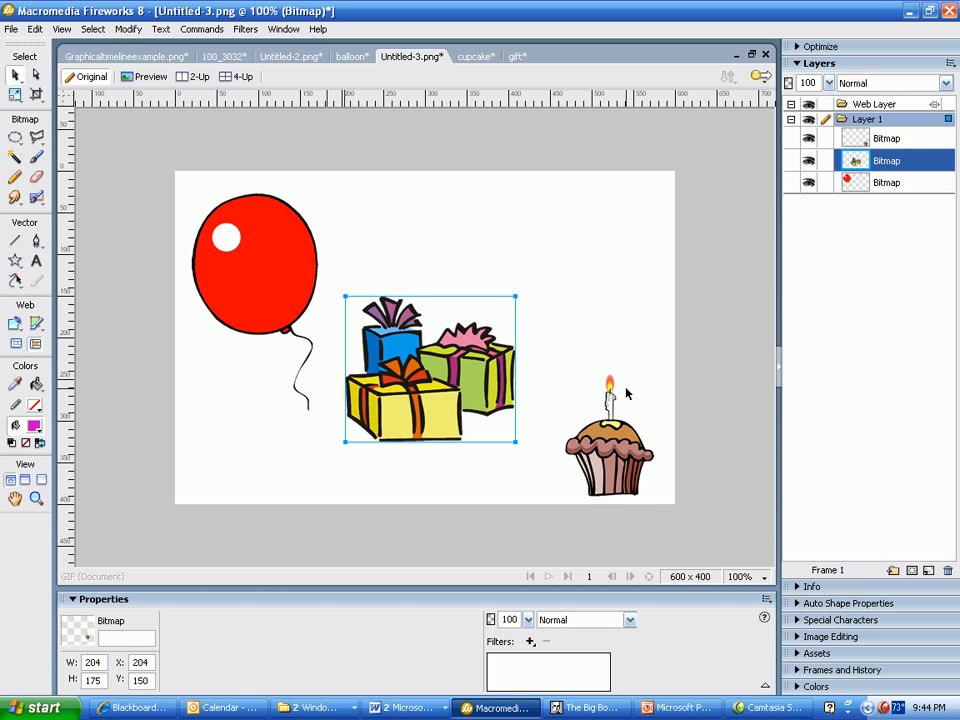
Select the gift boxes, cupcake and balloon together and align them by their top edges.
left_click(600, 440, "shift")
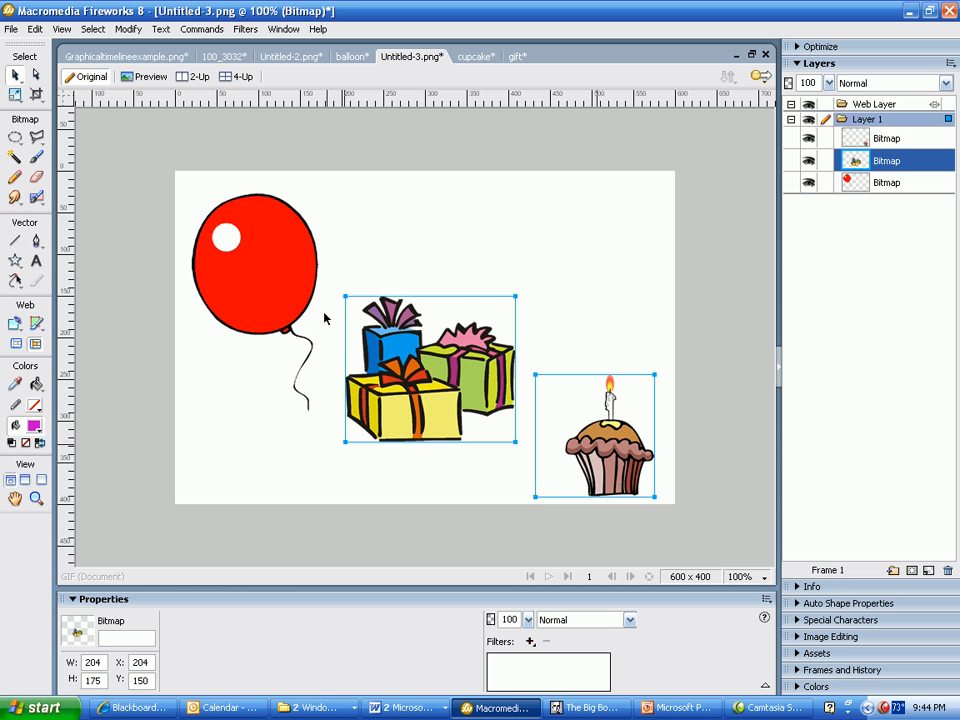
left_click(286, 266, "shift")
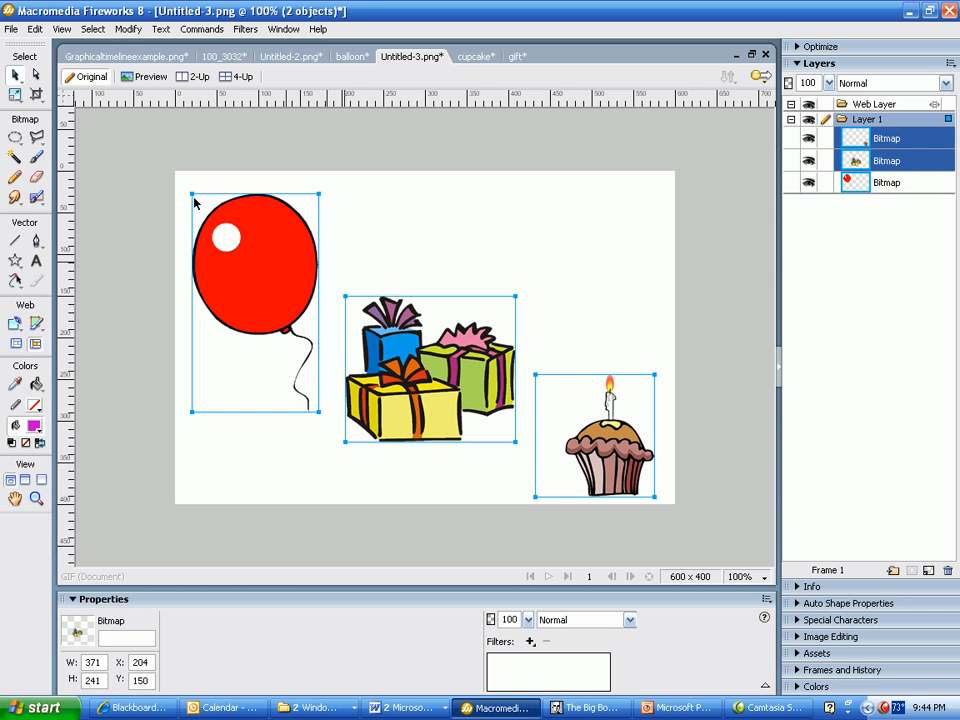
left_click(129, 29)
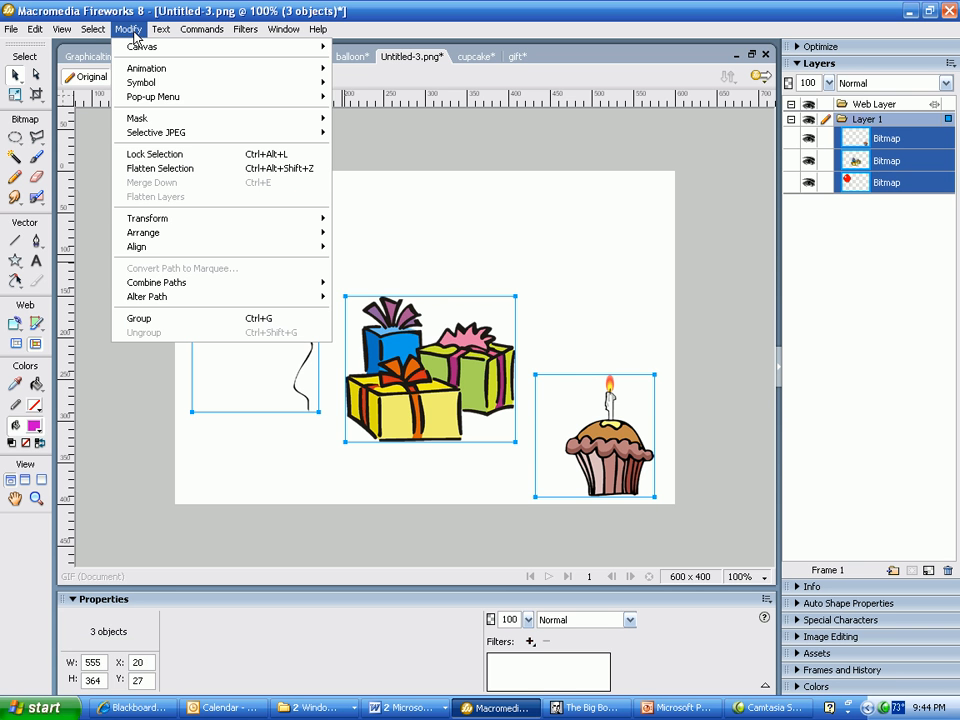
mouse_move(201, 256)
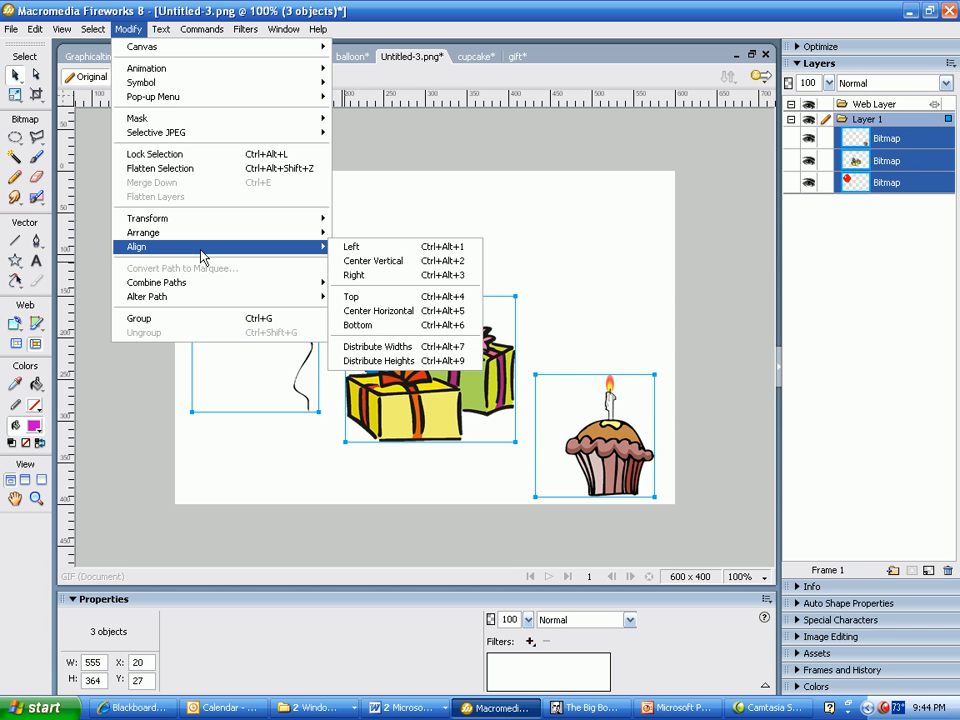
left_click(378, 298)
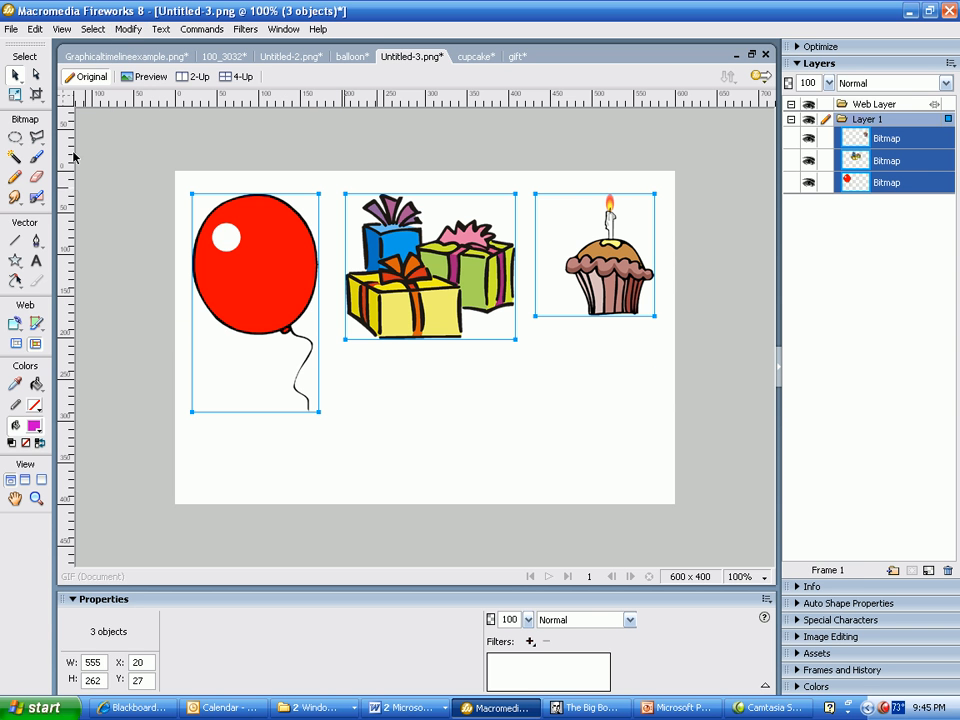
Align the balloon, gift boxes and cupcake by their bottom edges.
left_click(130, 30)
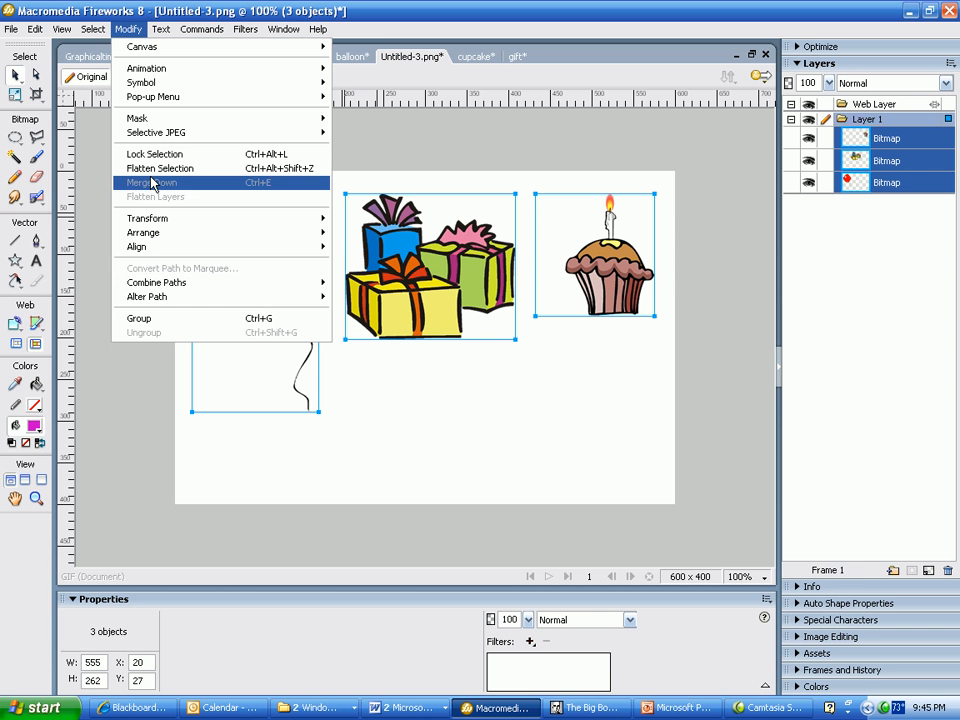
mouse_move(167, 254)
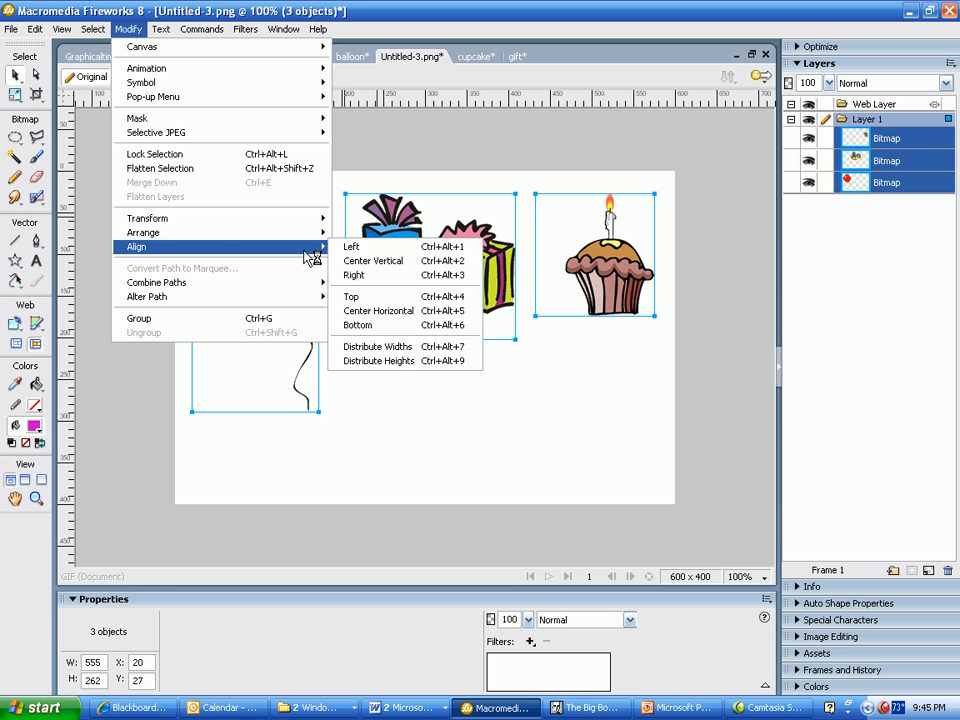
left_click(357, 325)
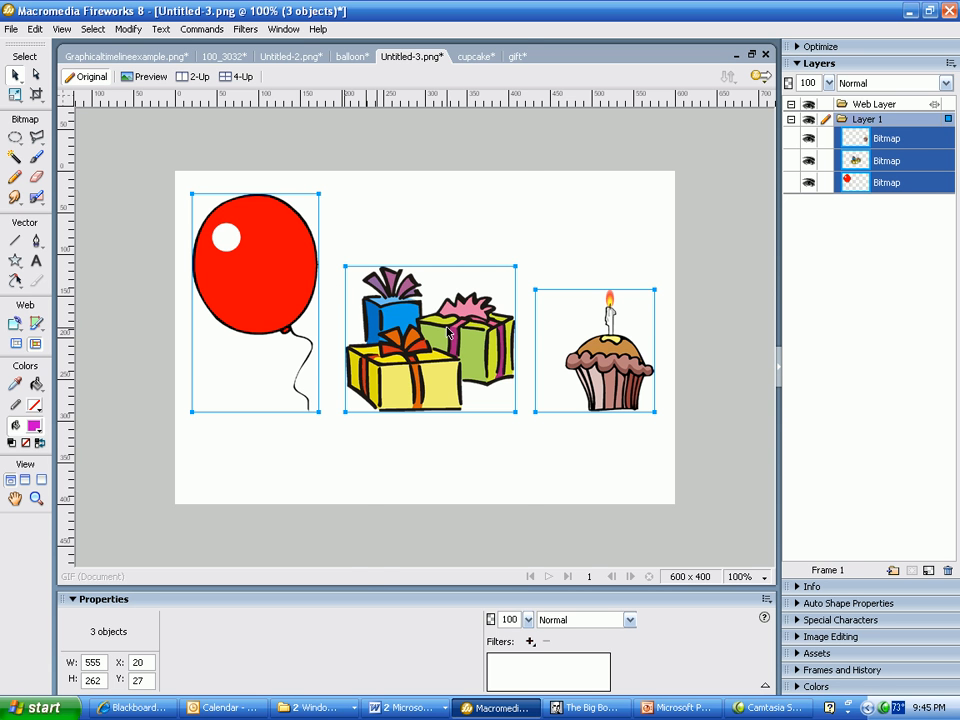
Show the Align panel and dock it above the Layers panel.
left_click(280, 31)
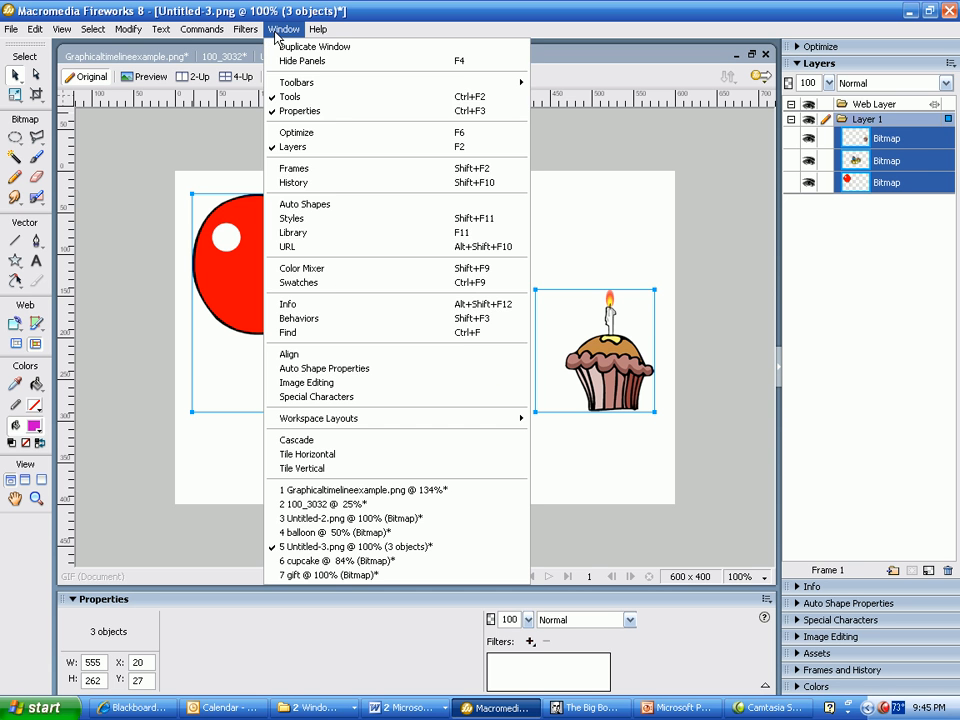
left_click(314, 358)
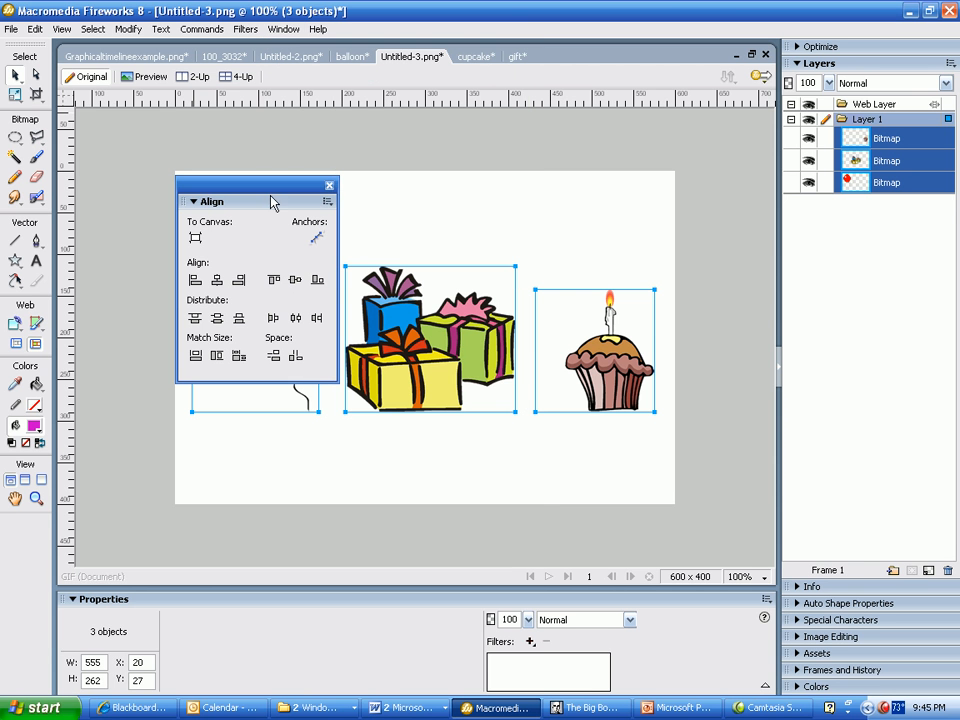
left_click_drag(186, 201, 888, 328)
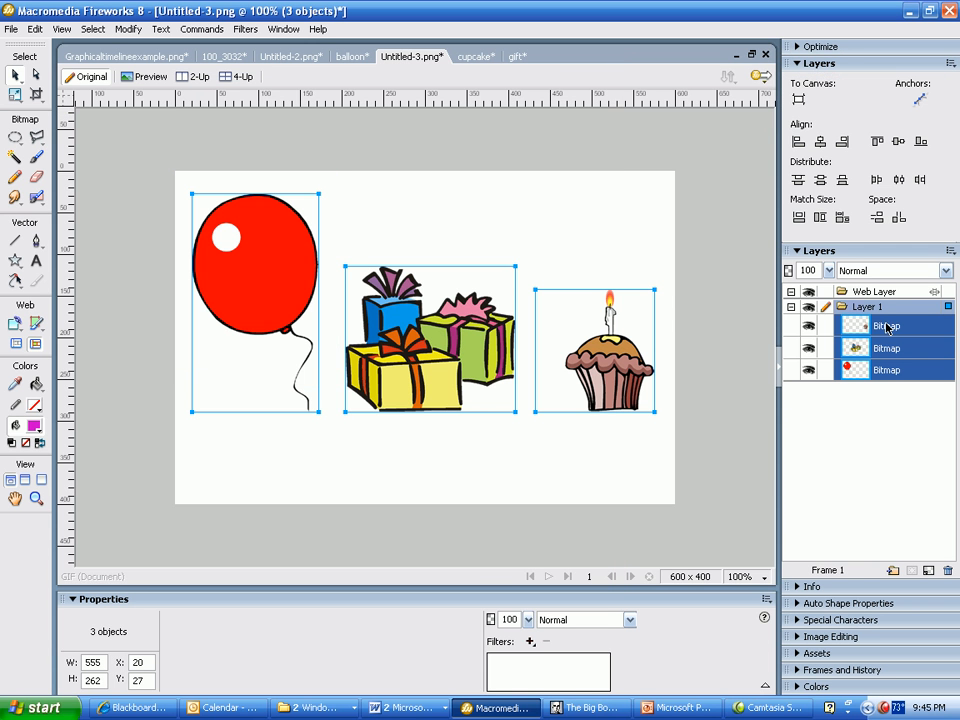
Distribute the three selected objects by their bottom edges twice, and align them by their top edges.
left_click(842, 184)
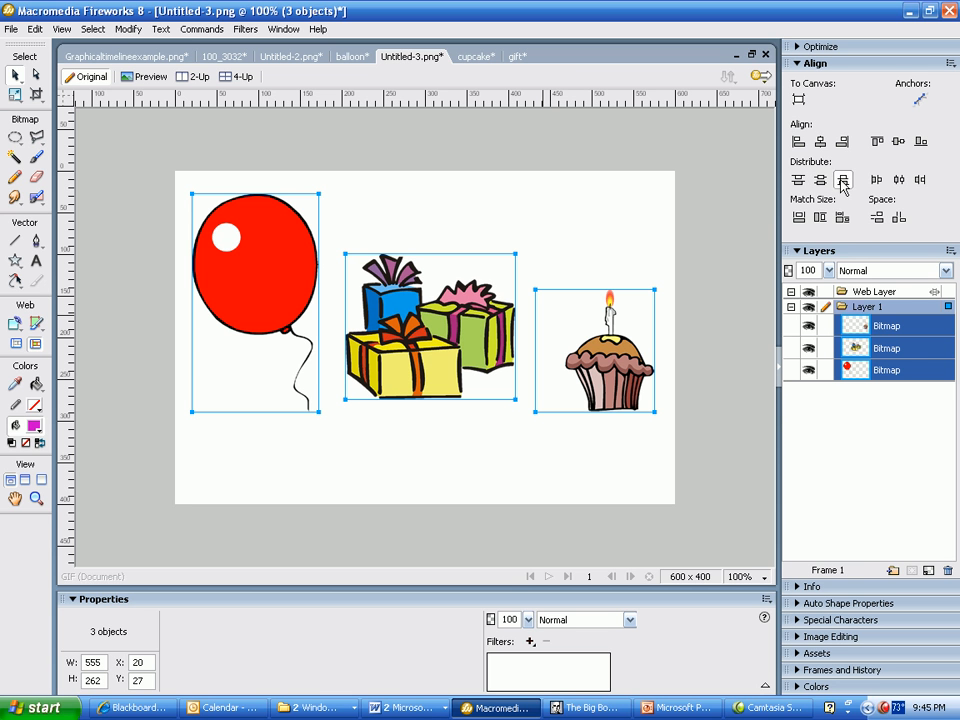
left_click(842, 182)
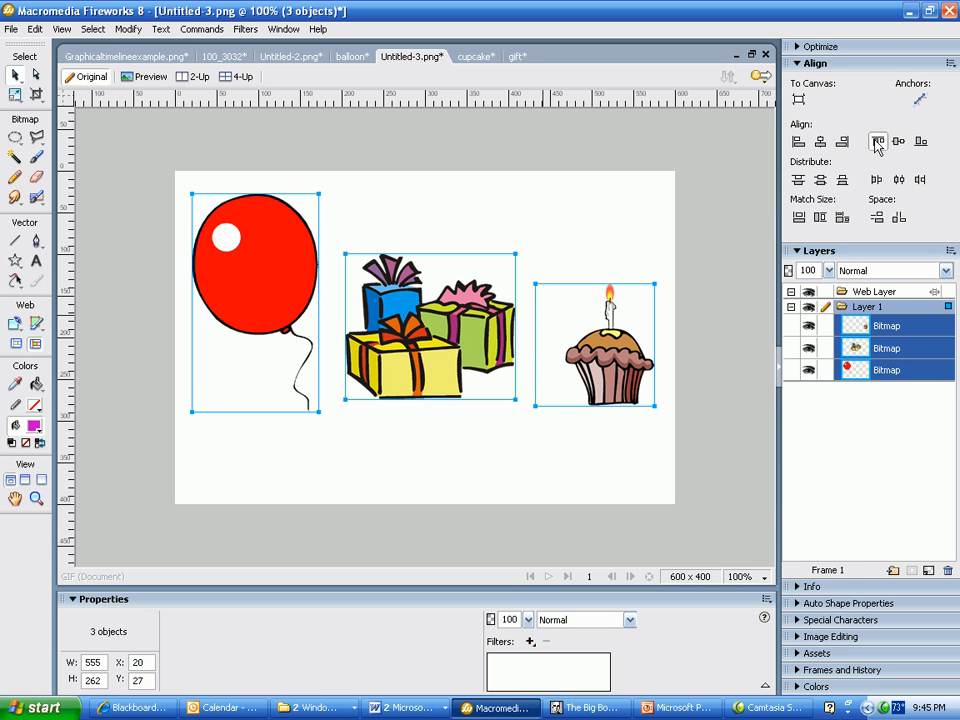
left_click(876, 142)
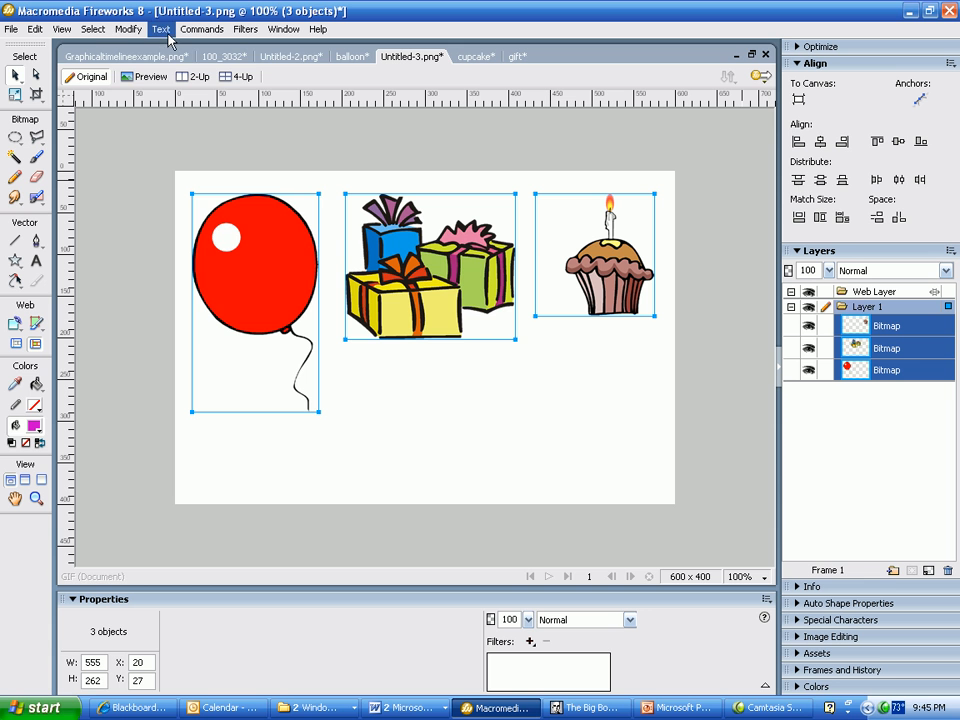
Align the three selected objects along their bottom edges and deselect them.
left_click(128, 29)
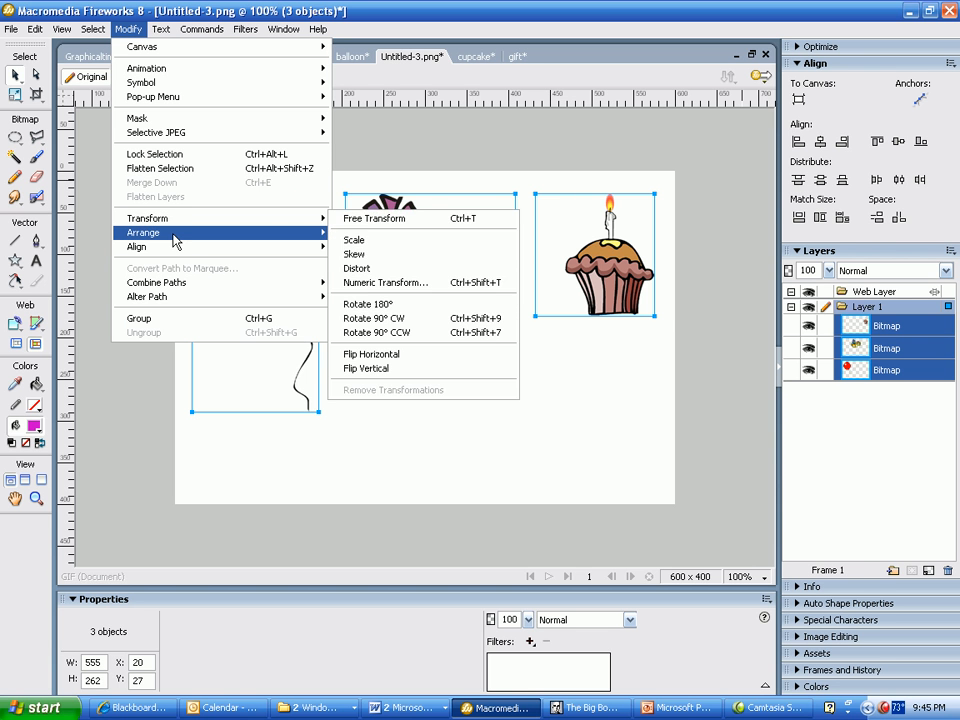
mouse_move(175, 234)
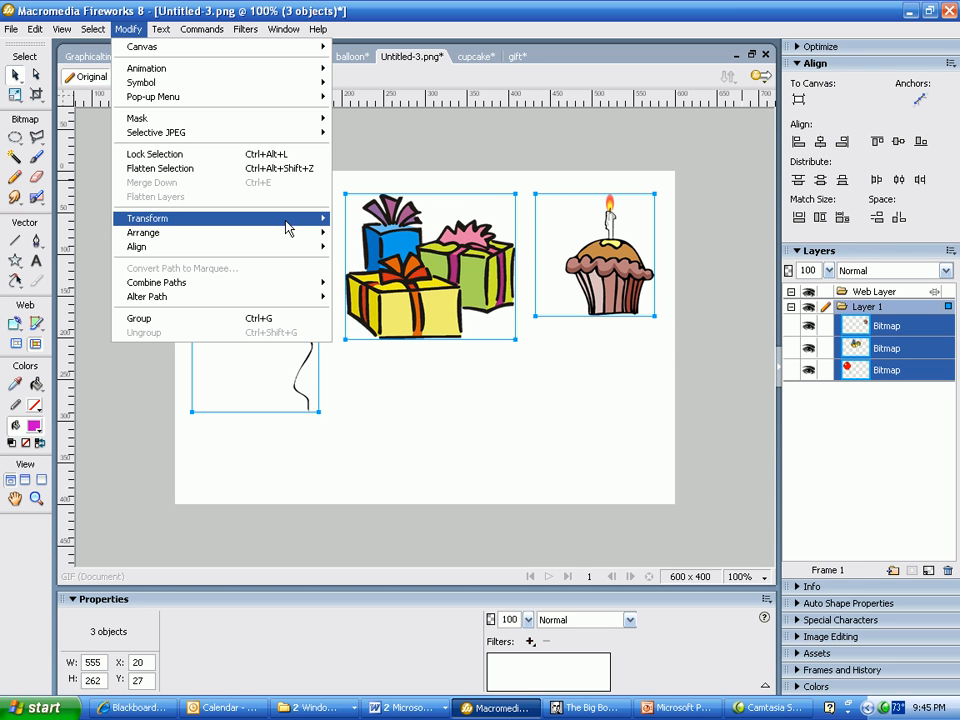
mouse_move(300, 246)
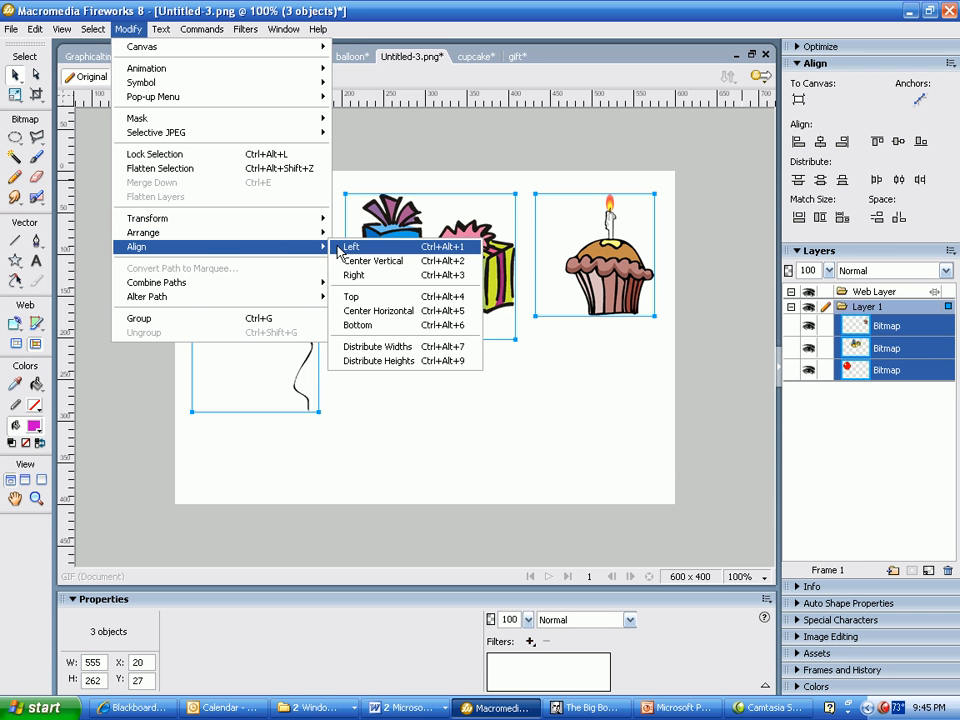
left_click(370, 325)
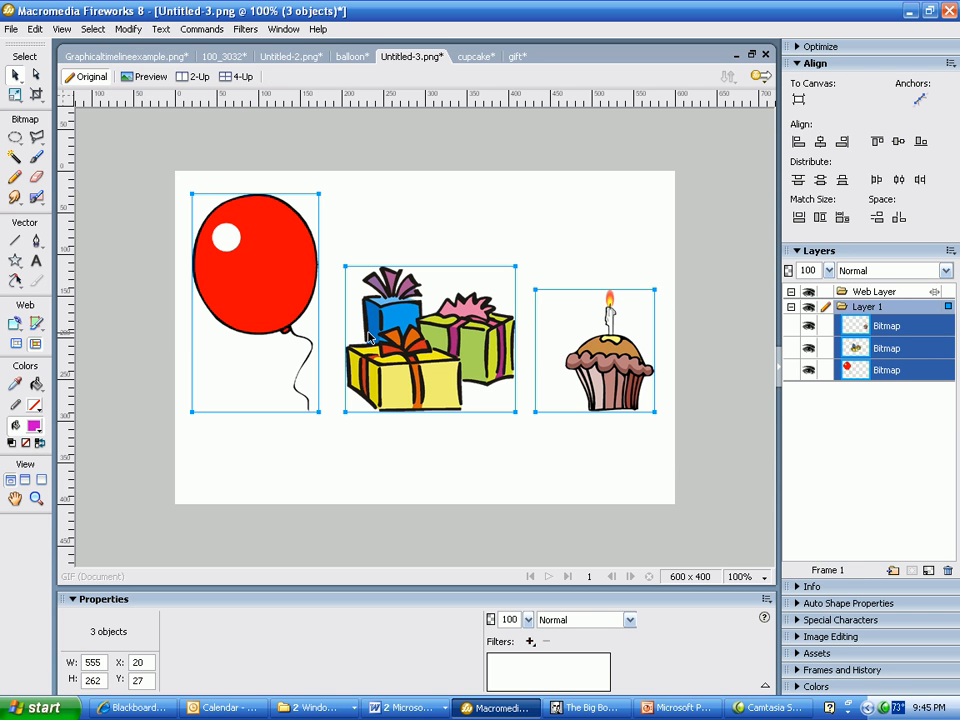
left_click(456, 468)
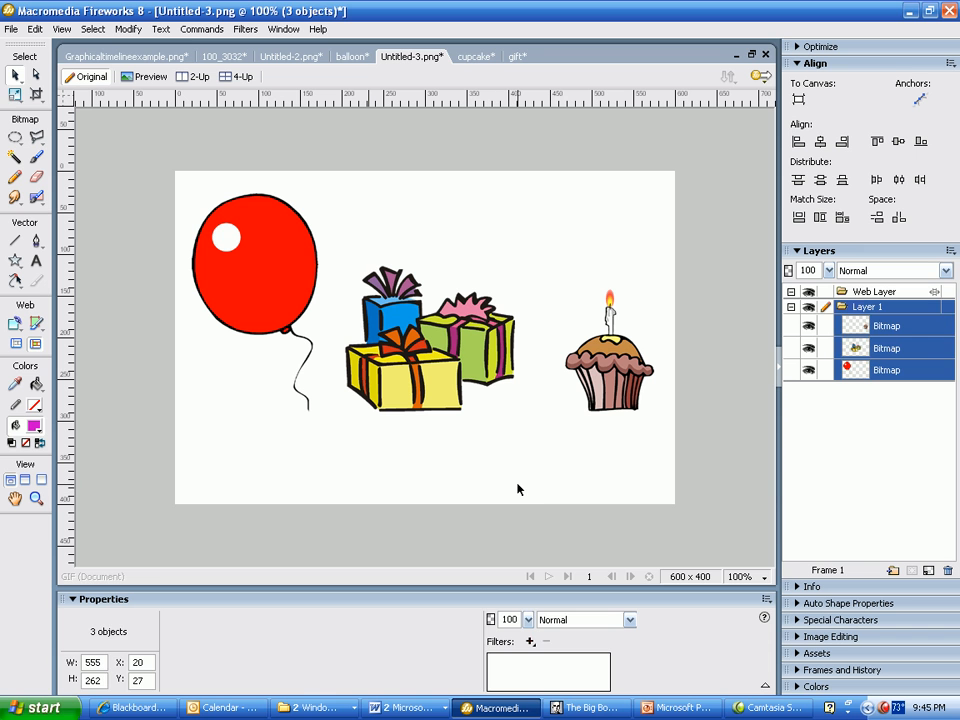
left_click(520, 488)
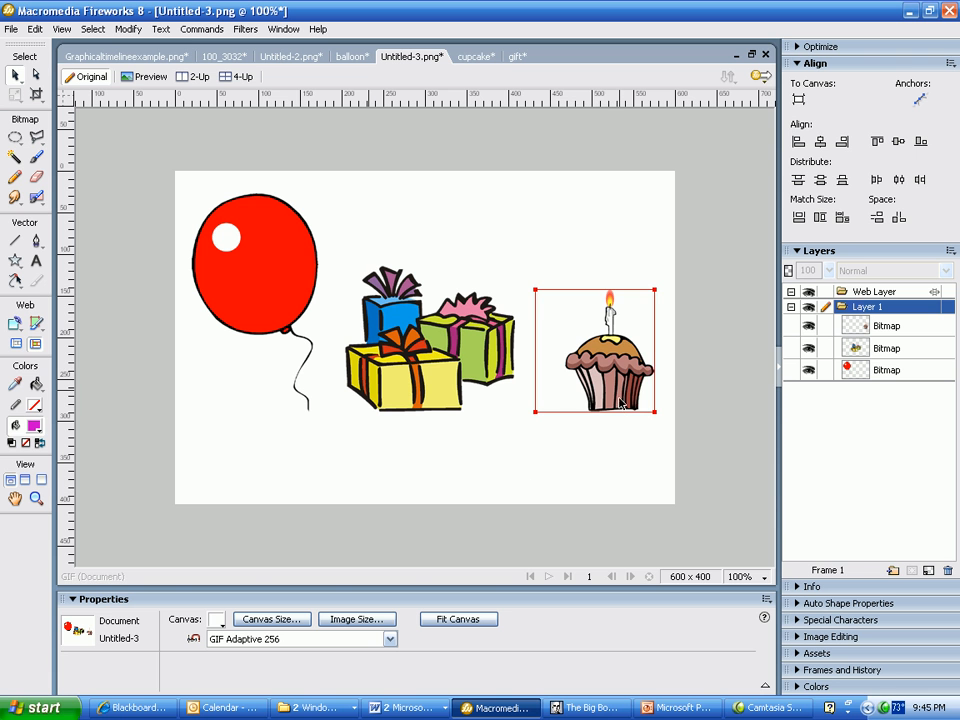
Move the cupcake over the green gift box at about X 330, Y 137, and select the gift boxes' bitmap layer.
left_click_drag(622, 395, 535, 391)
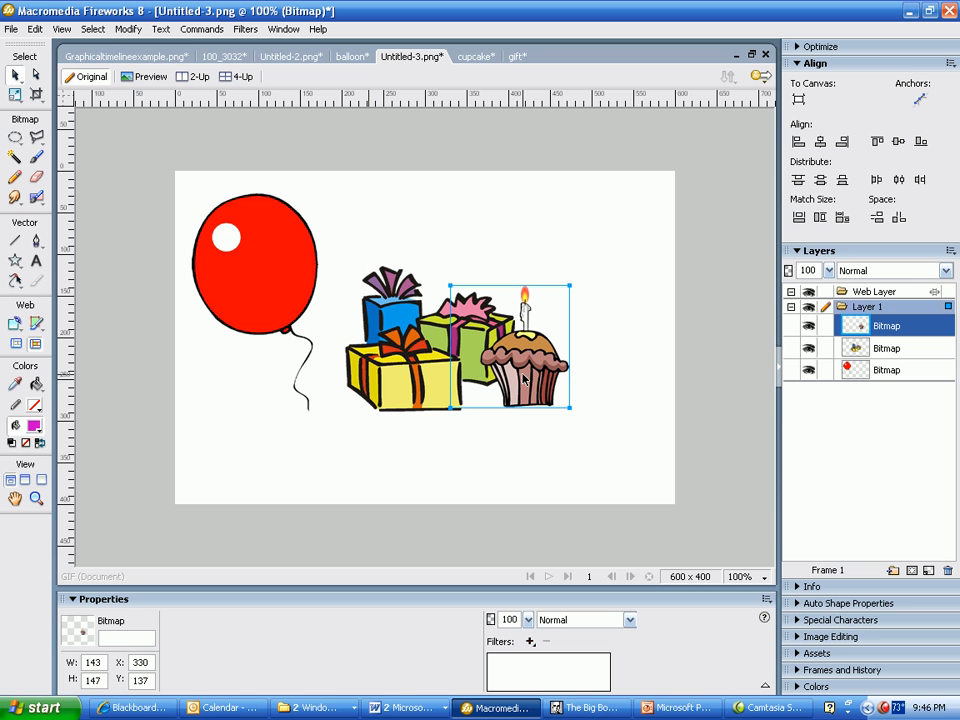
mouse_move(900, 354)
left_mouse_down()
mouse_move(900, 323)
mouse_move(896, 355)
mouse_move(896, 346)
left_mouse_up()
left_click(900, 324)
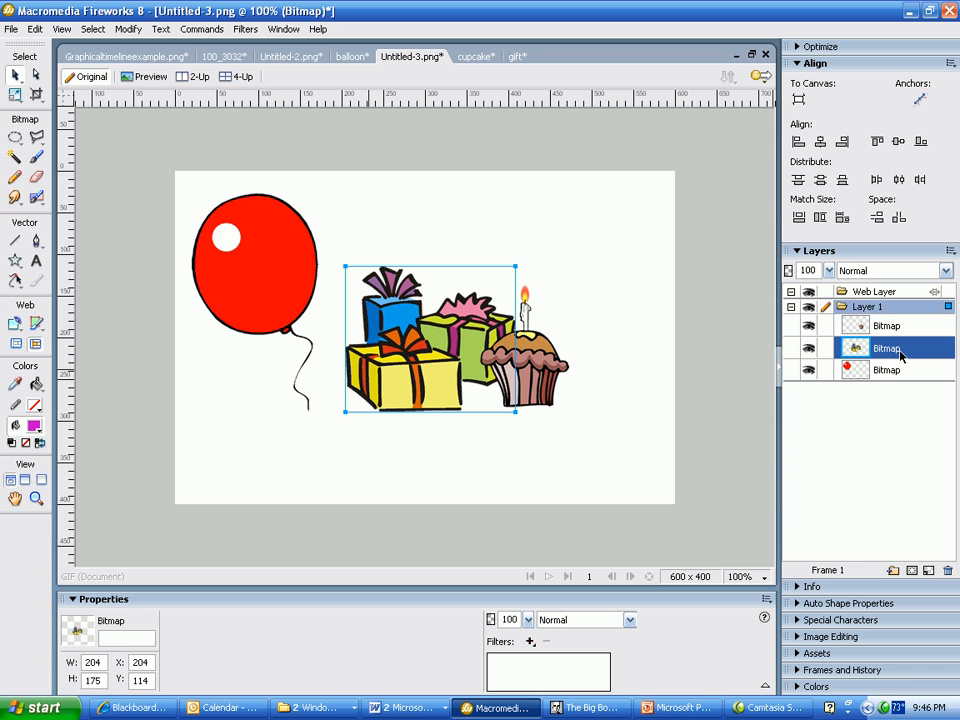
Send the cupcake to the back and move it below and to the right of the gift boxes, at about X 425, Y 201.
left_click(535, 390)
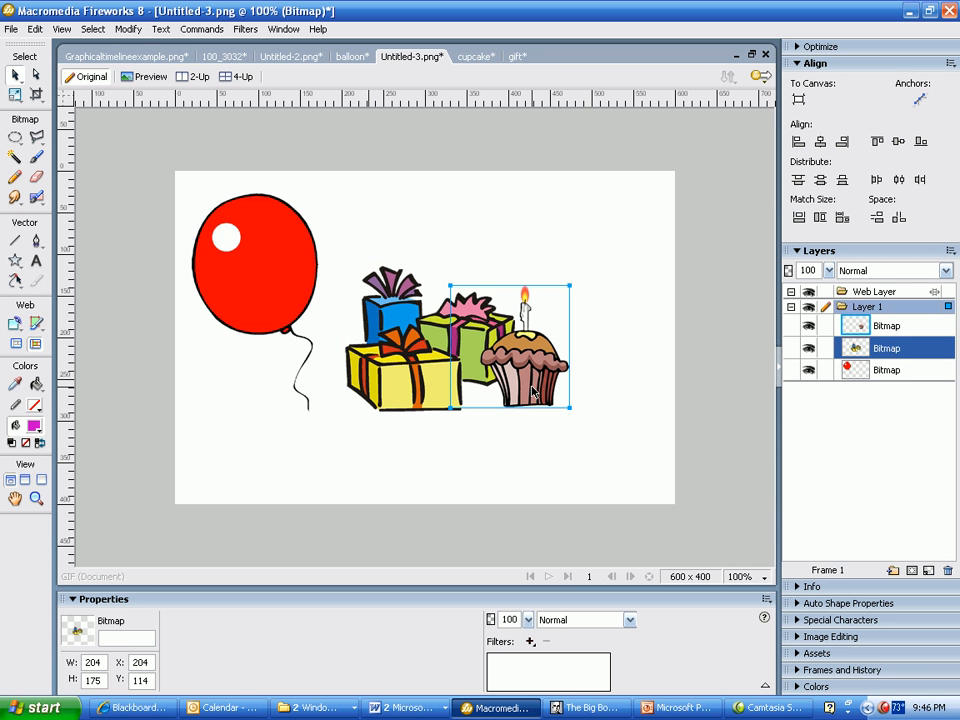
left_click(133, 36)
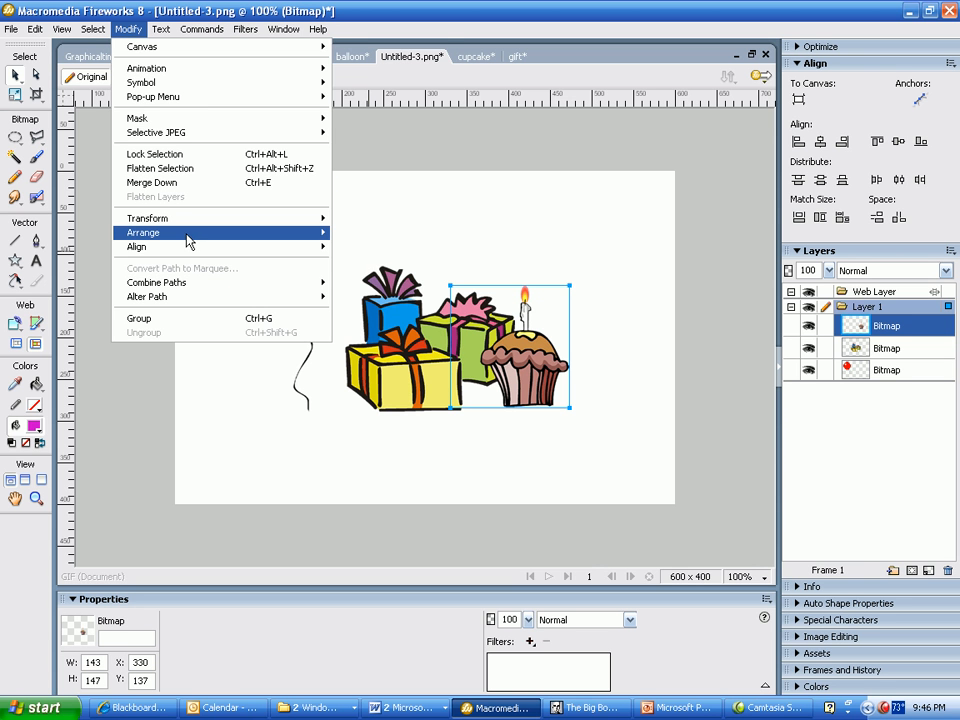
mouse_move(188, 240)
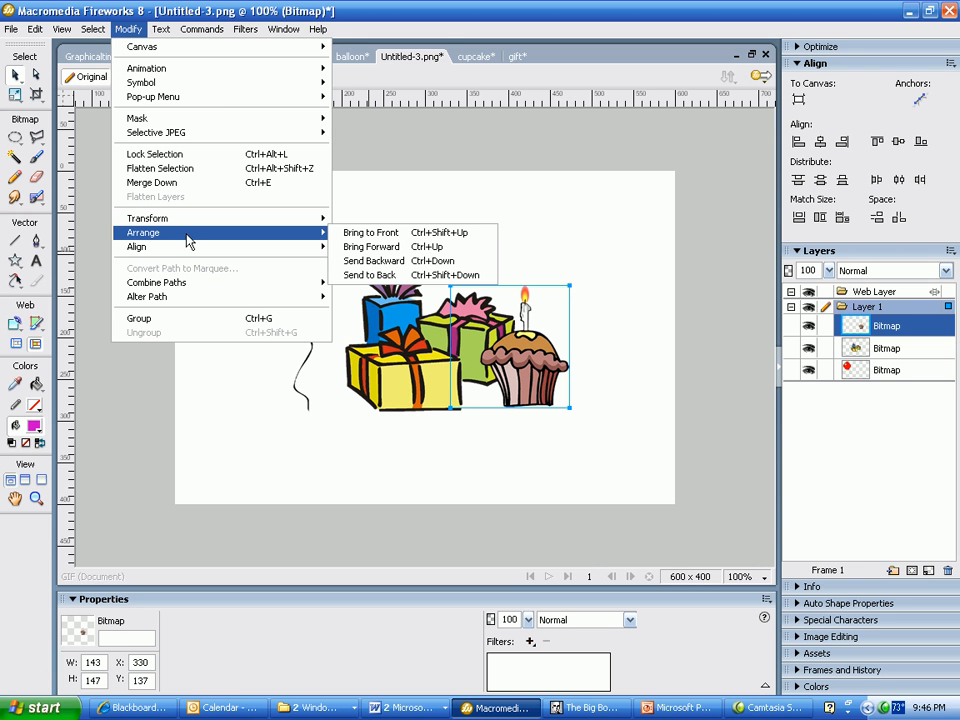
left_click(372, 275)
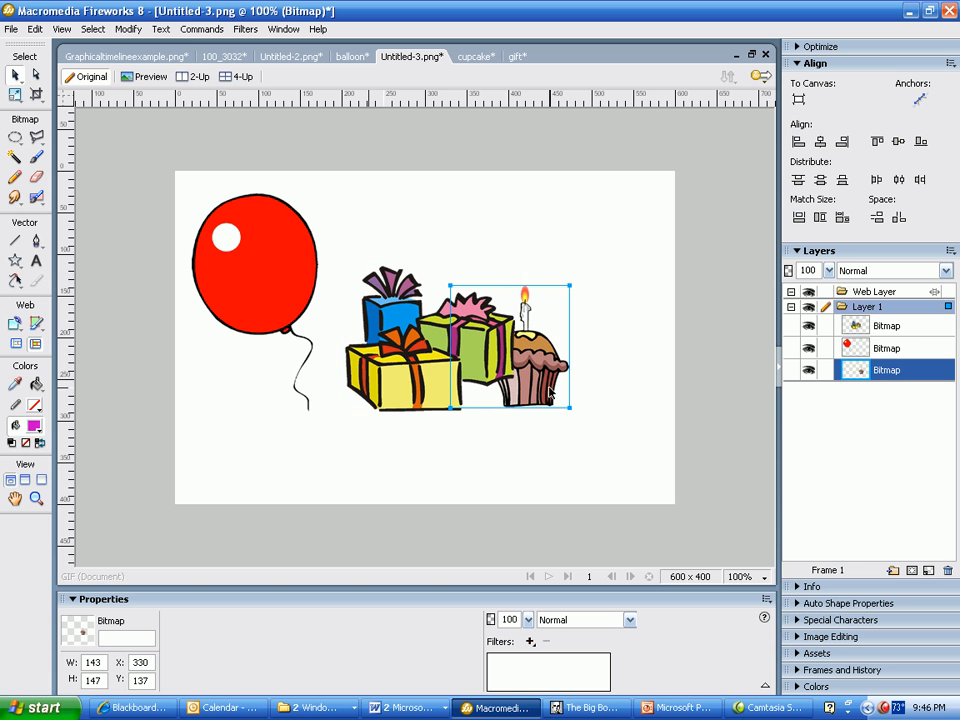
left_click_drag(539, 383, 634, 447)
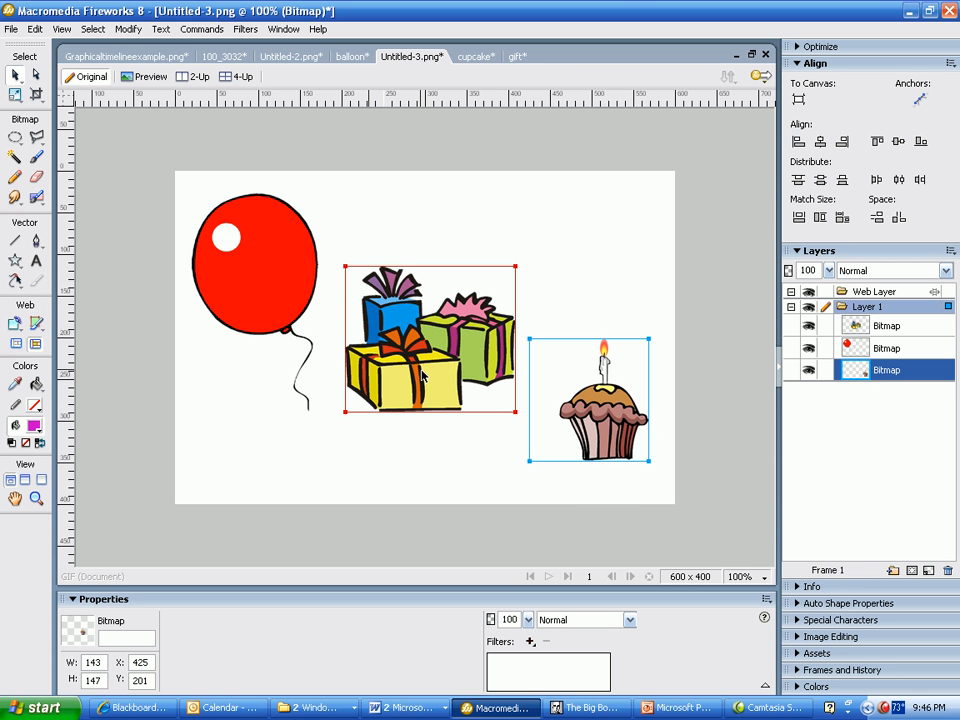
Move the gift boxes slightly down to about X 206, Y 127, and deselect them.
left_click_drag(419, 371, 420, 383)
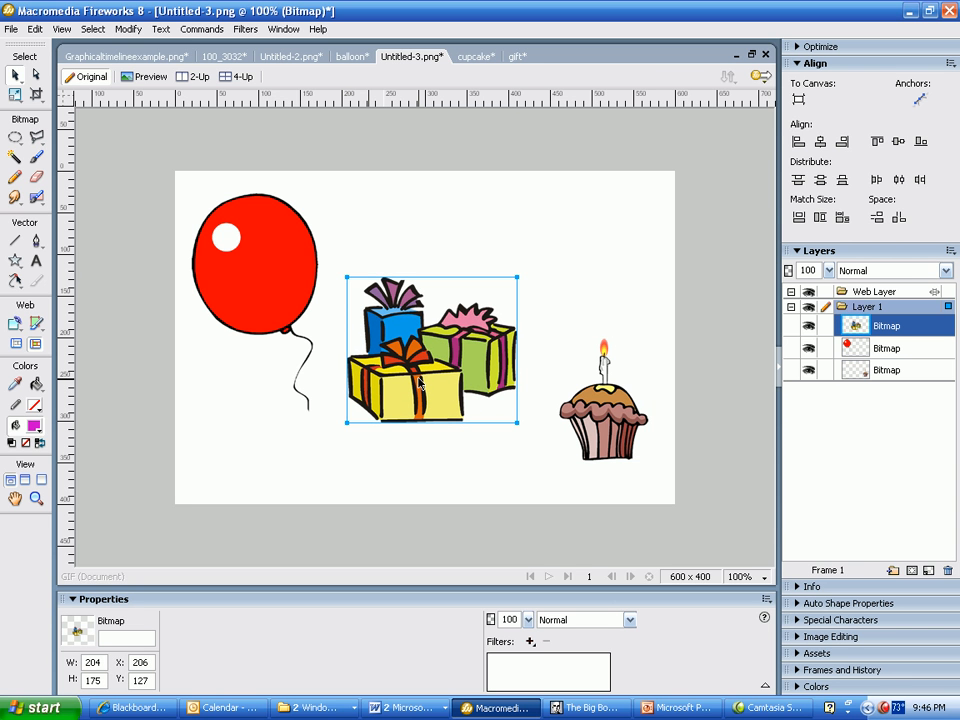
left_click(531, 253)
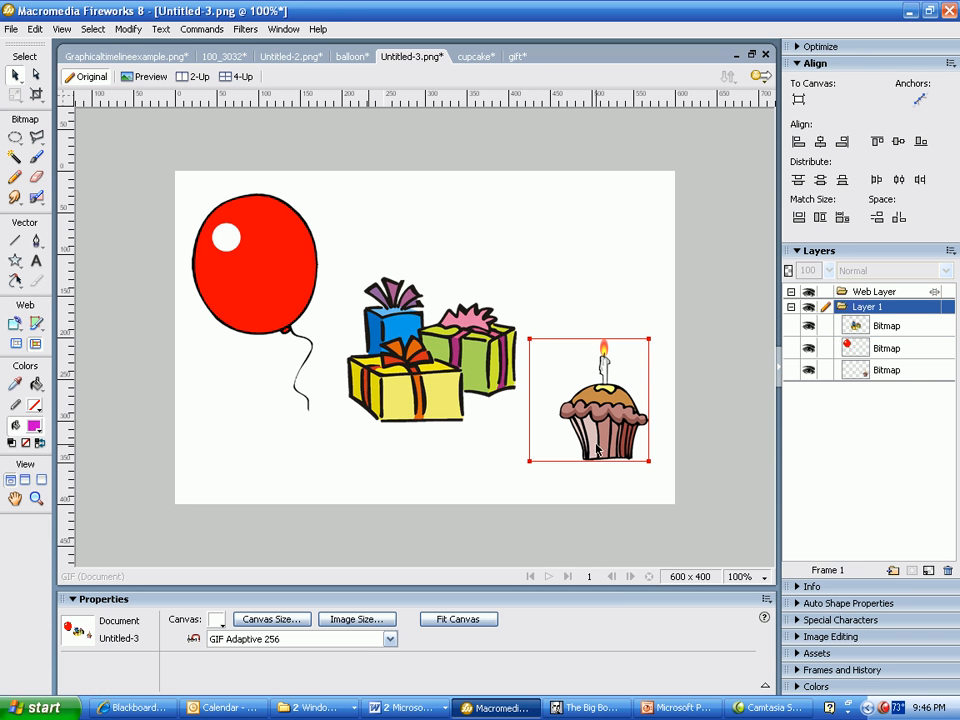
Apply a Drop Shadow filter to the cupcake with the default settings, and deselect it.
left_click(598, 410)
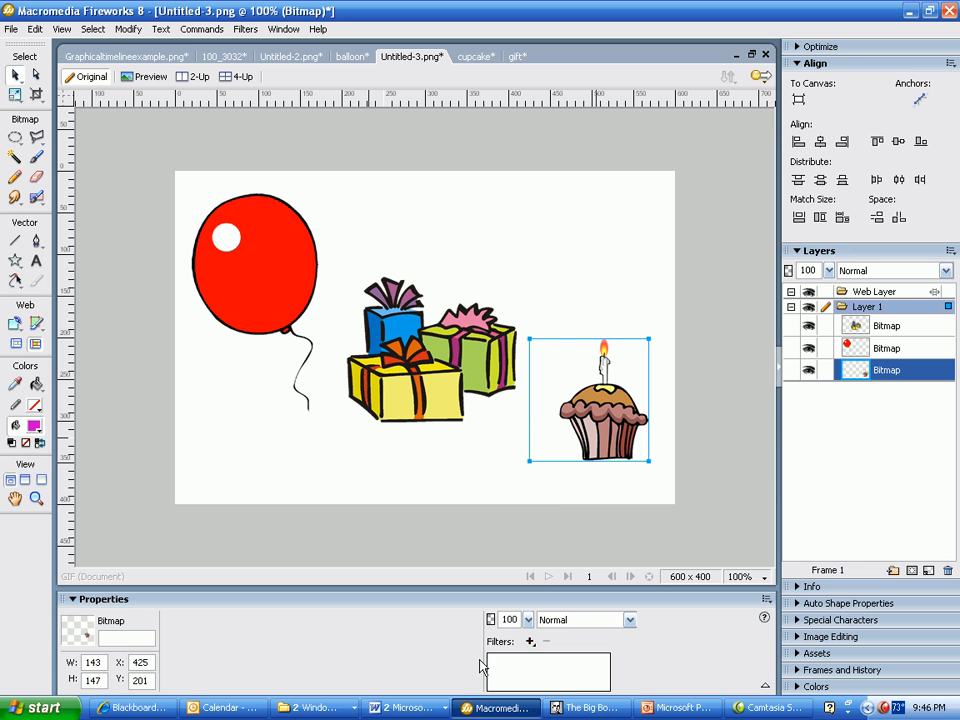
left_click(531, 642)
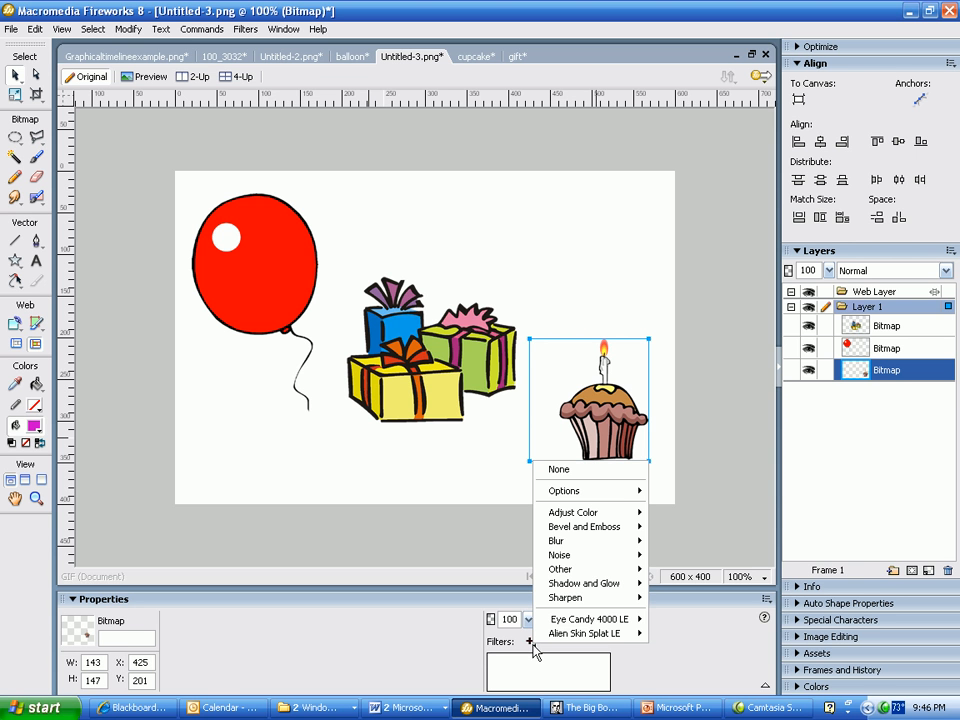
mouse_move(575, 595)
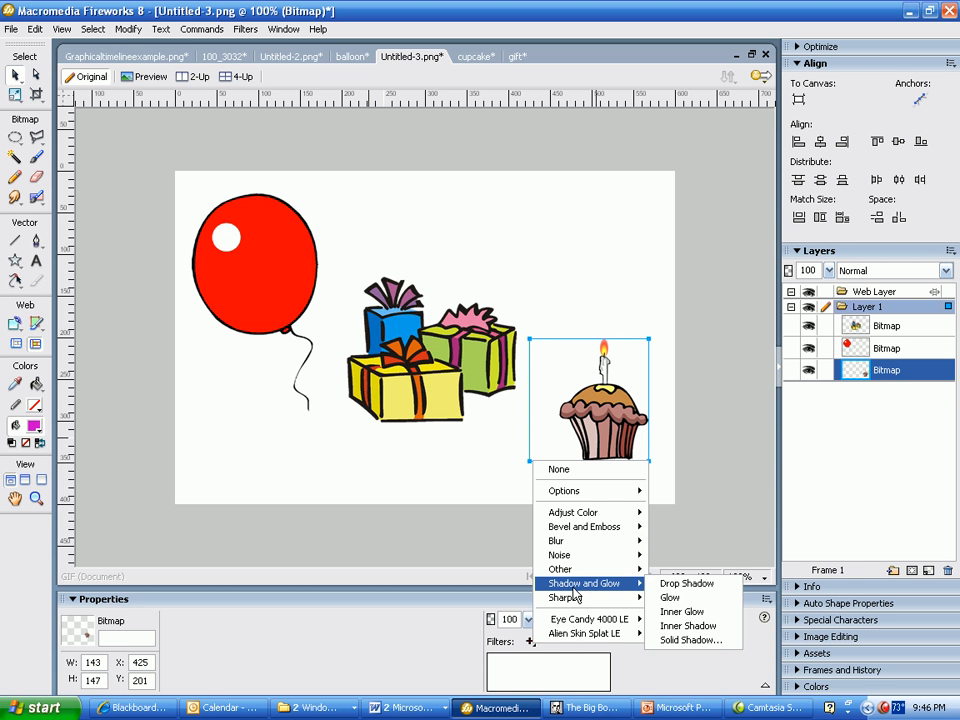
mouse_move(588, 533)
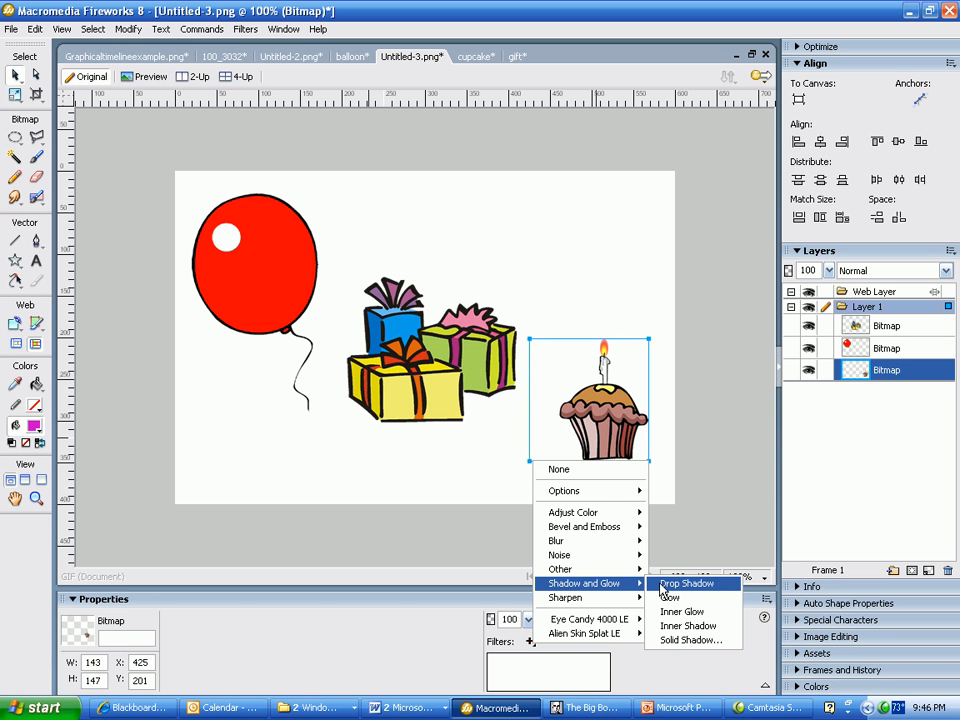
left_click(661, 586)
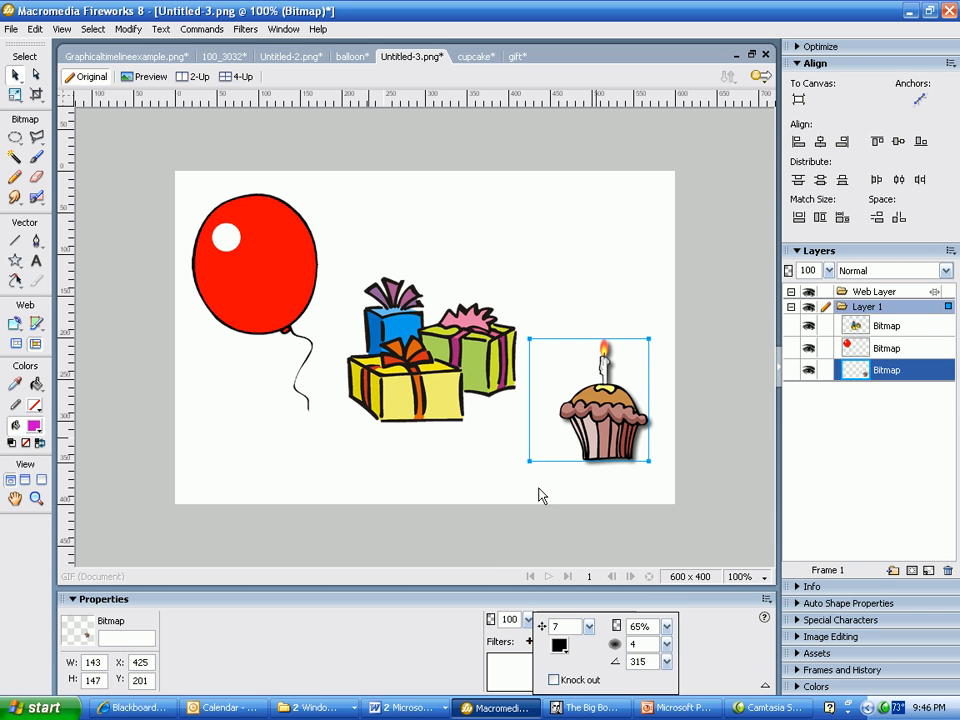
left_click(639, 310)
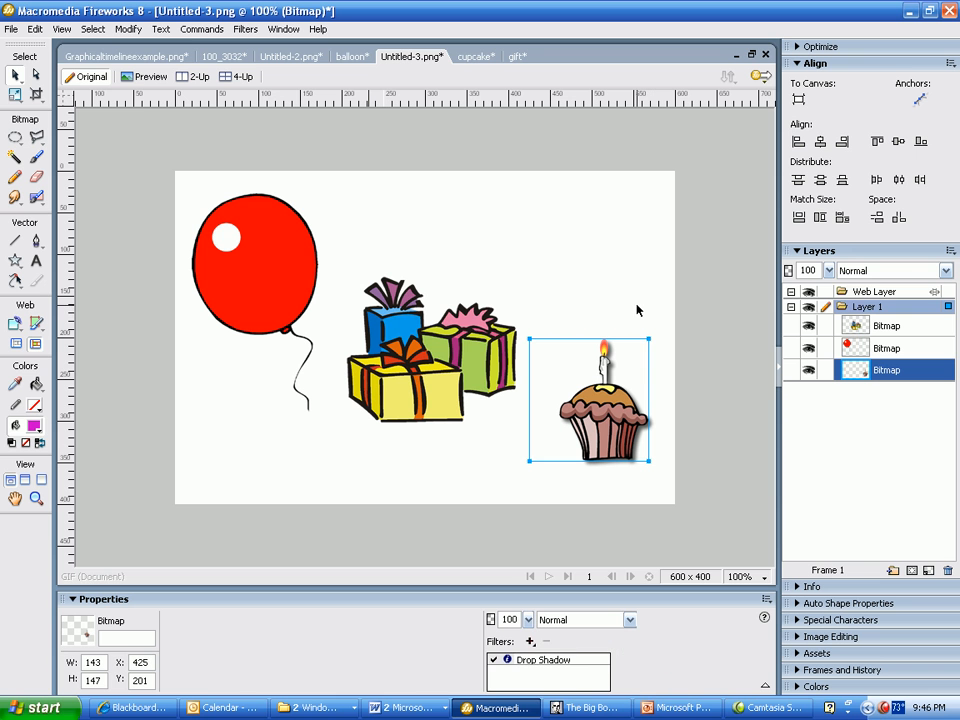
left_click(637, 309)
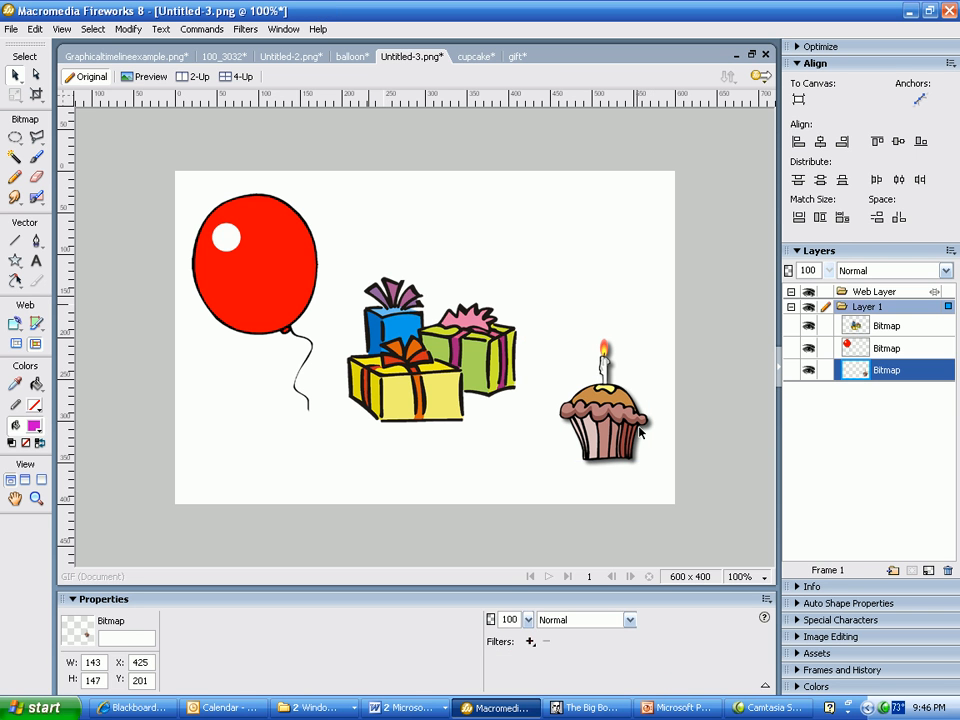
Apply a red Glow filter to the balloon with the default settings.
left_click(268, 298)
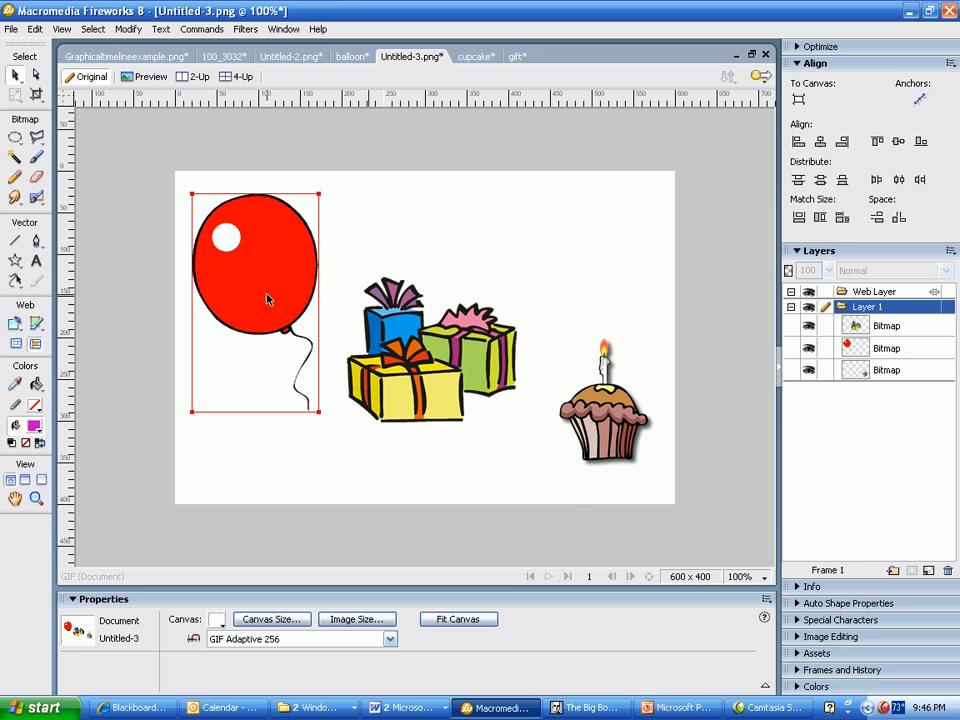
left_click(268, 298)
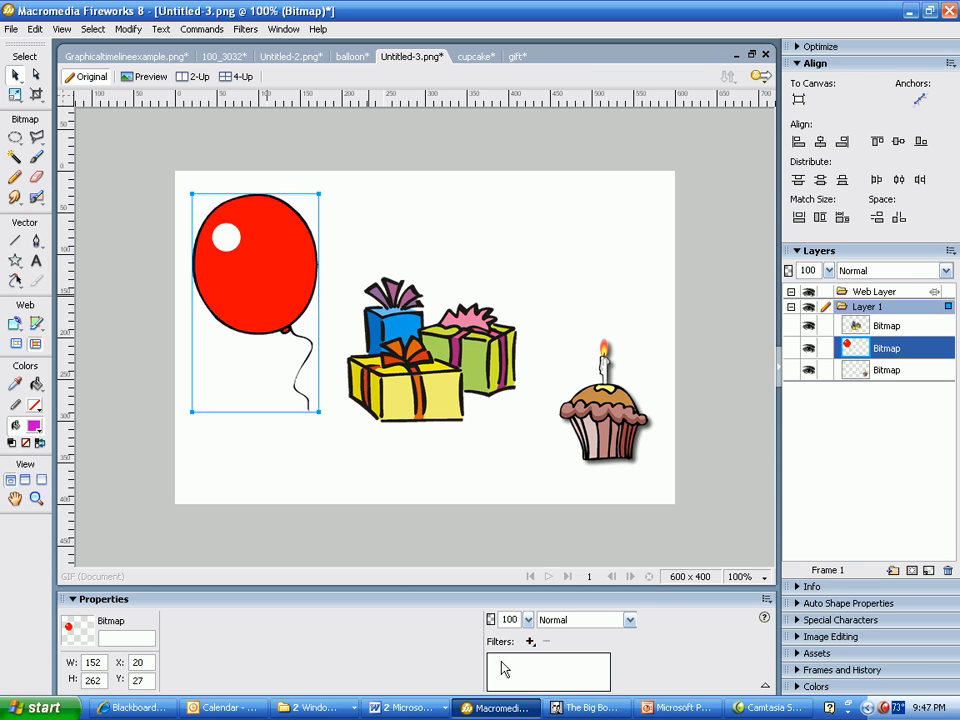
left_click(531, 641)
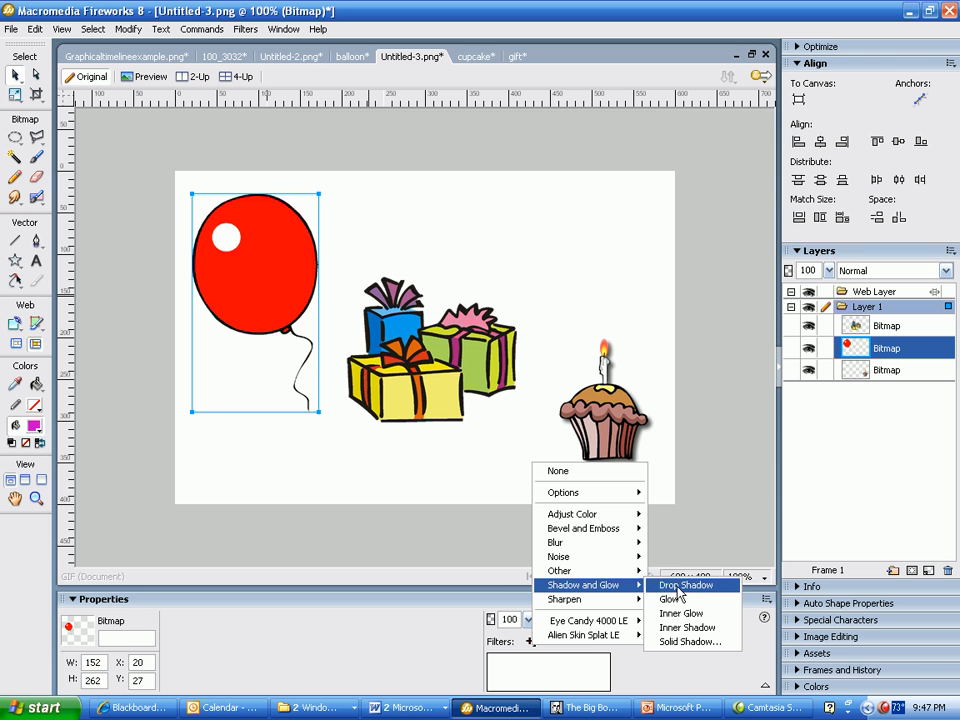
left_click(677, 601)
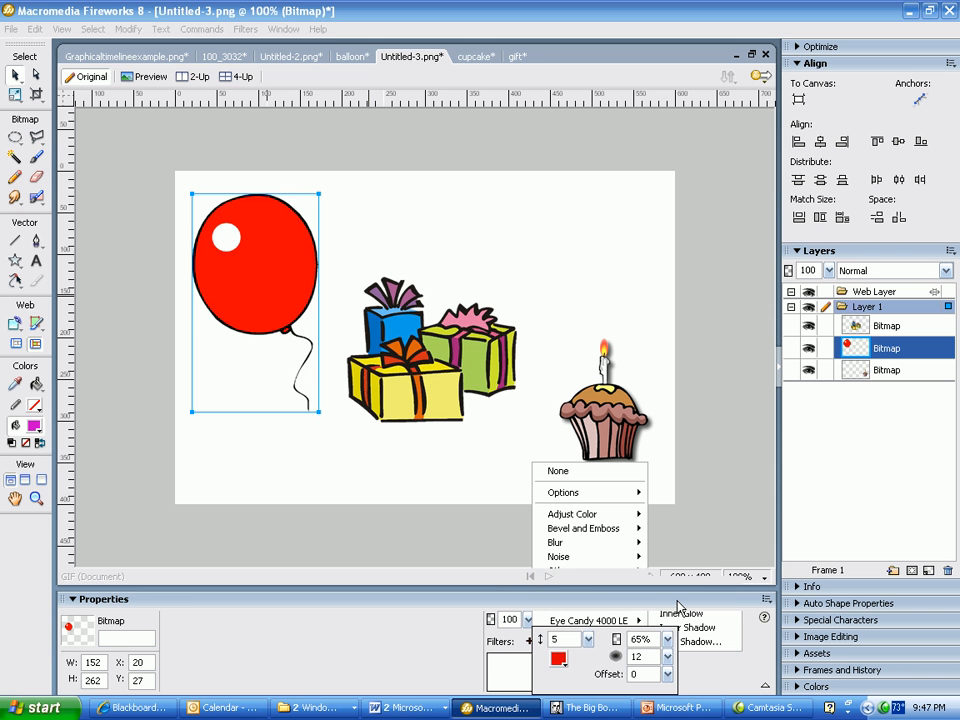
left_click(427, 483)
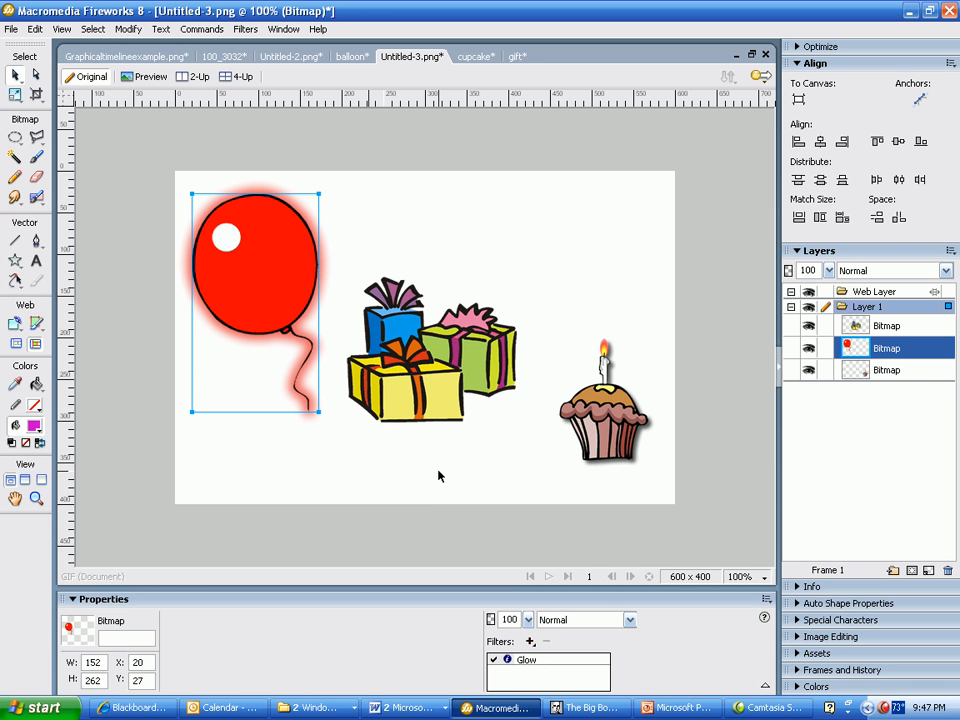
Apply the basic Blur filter to the gift boxes and deselect them.
left_click(435, 390)
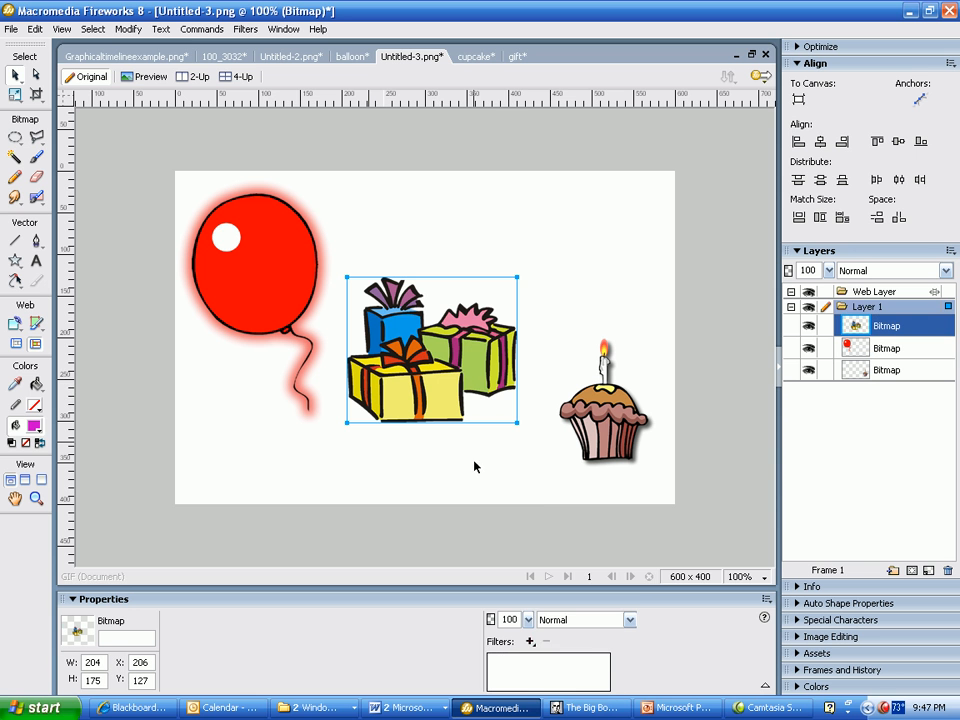
left_click(531, 643)
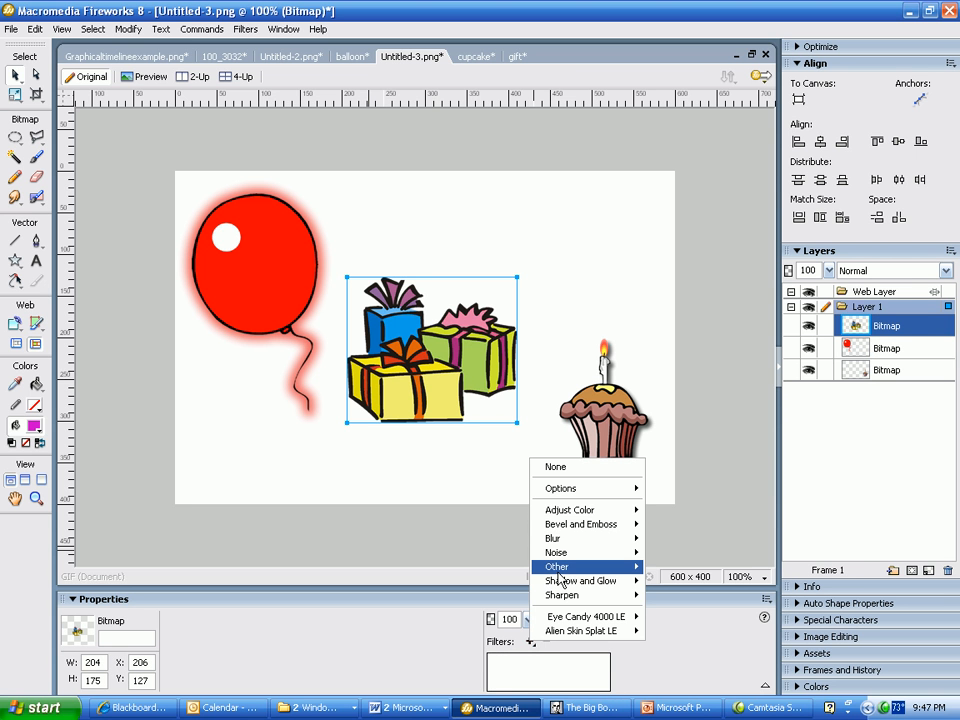
mouse_move(560, 575)
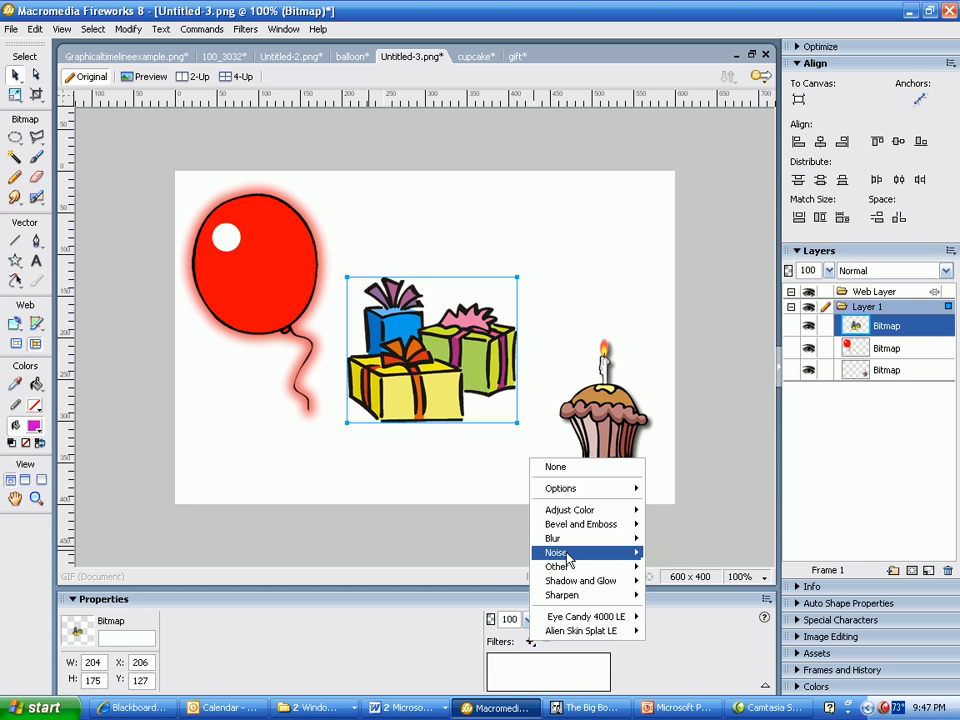
mouse_move(571, 546)
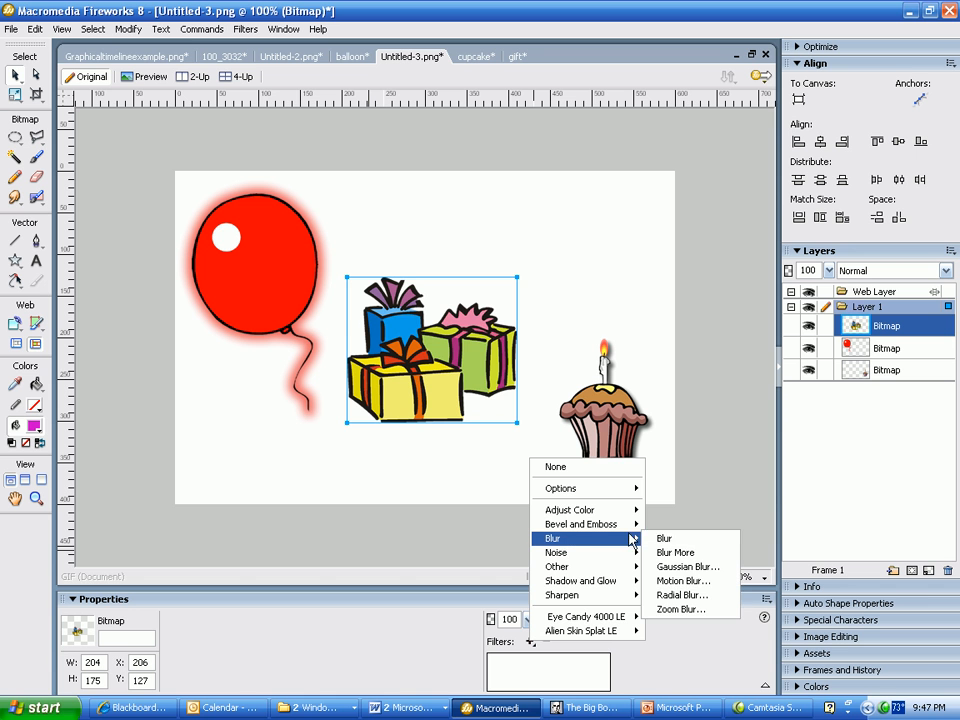
left_click(677, 543)
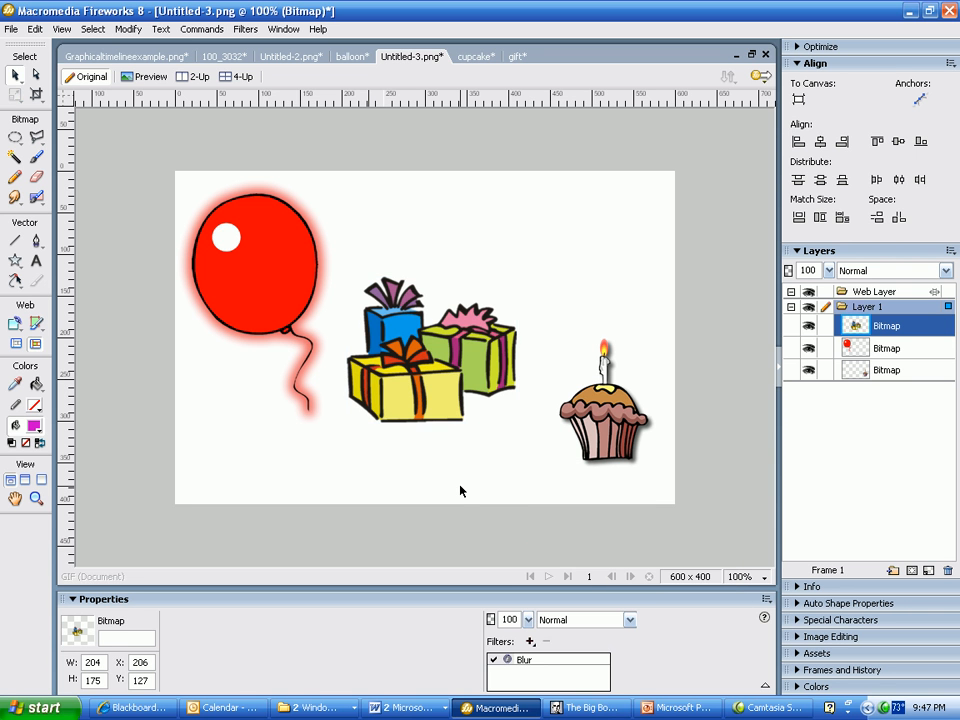
left_click(398, 491)
double_click(889, 708)
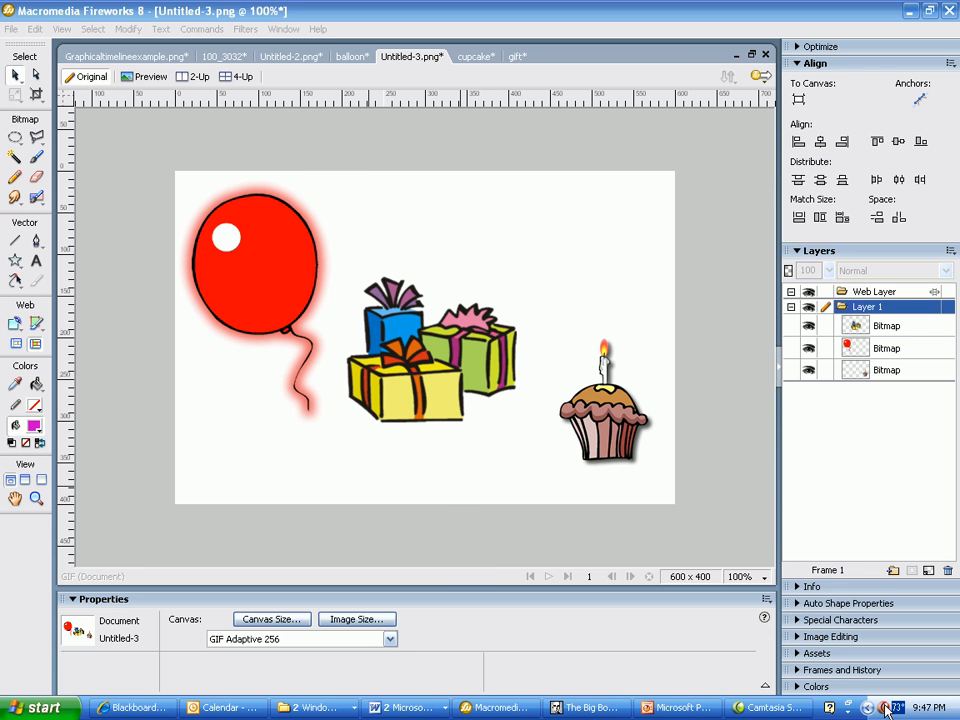